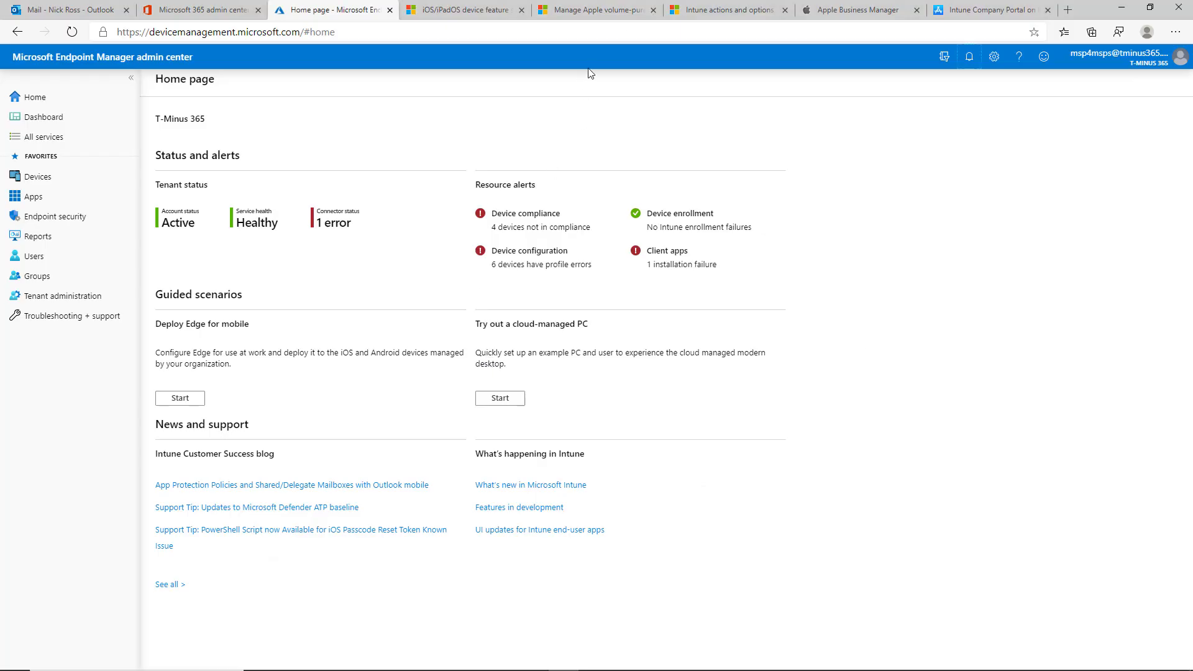
Step: Read through the Intune actions and options article for Apple User Enrollment, then return to the admin center
{"action": "left_click", "coordinate": [696, 10]}
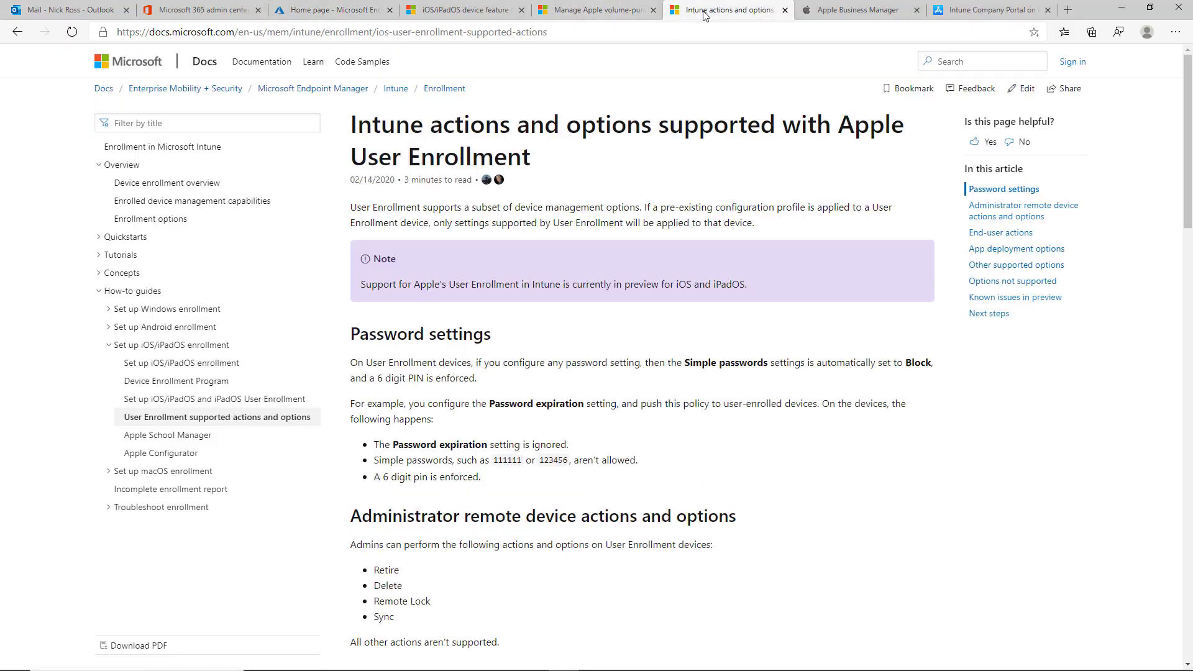
{"action": "scroll", "coordinate": [635, 248], "scroll_direction": "down", "scroll_amount": 2}
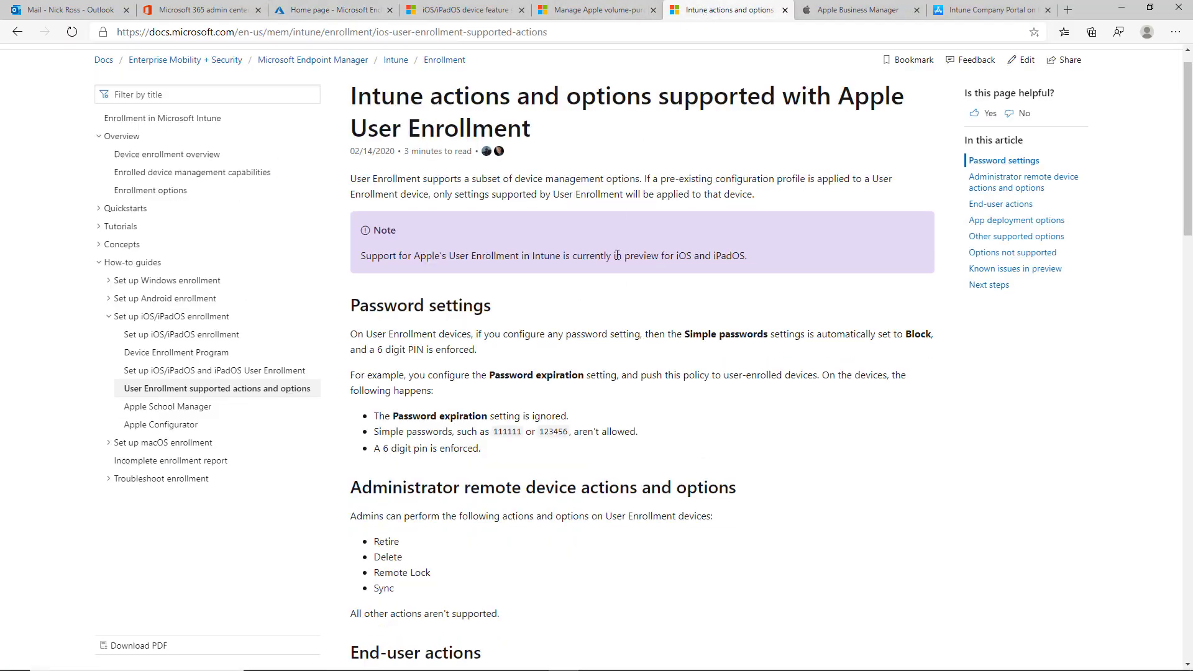
{"action": "scroll", "coordinate": [575, 484], "scroll_direction": "down", "scroll_amount": 3}
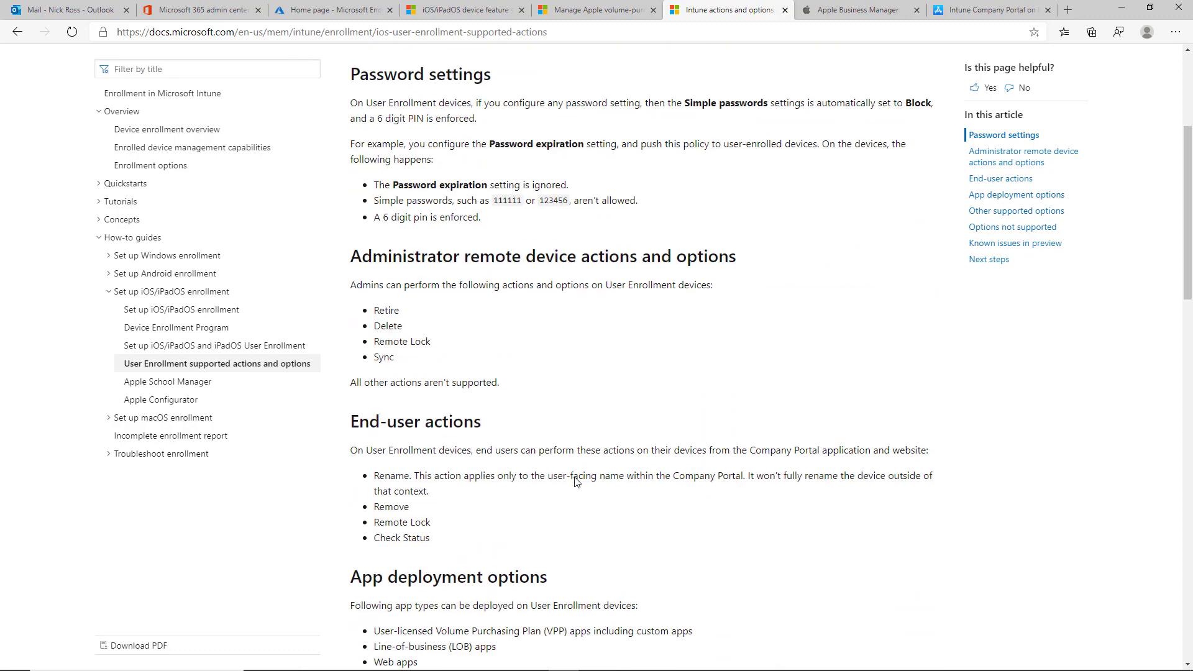
{"action": "scroll", "coordinate": [576, 481], "scroll_direction": "down", "scroll_amount": 10}
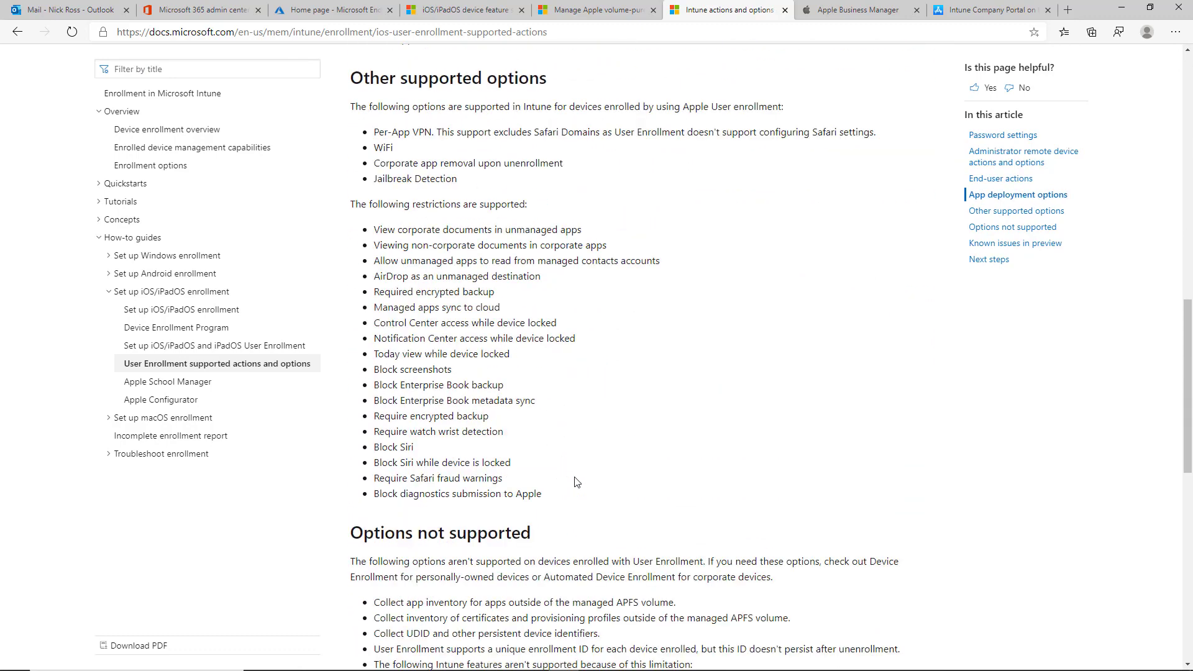
{"action": "scroll", "coordinate": [575, 482], "scroll_direction": "down", "scroll_amount": 8}
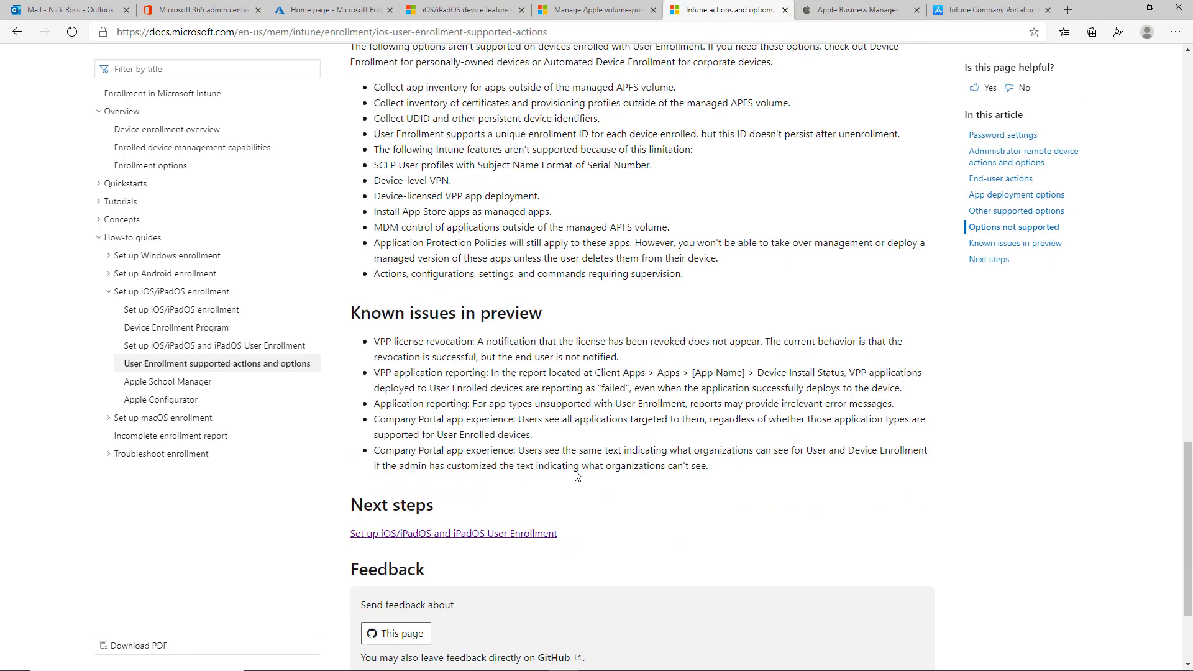
{"action": "scroll", "coordinate": [575, 476], "scroll_direction": "up", "scroll_amount": 20}
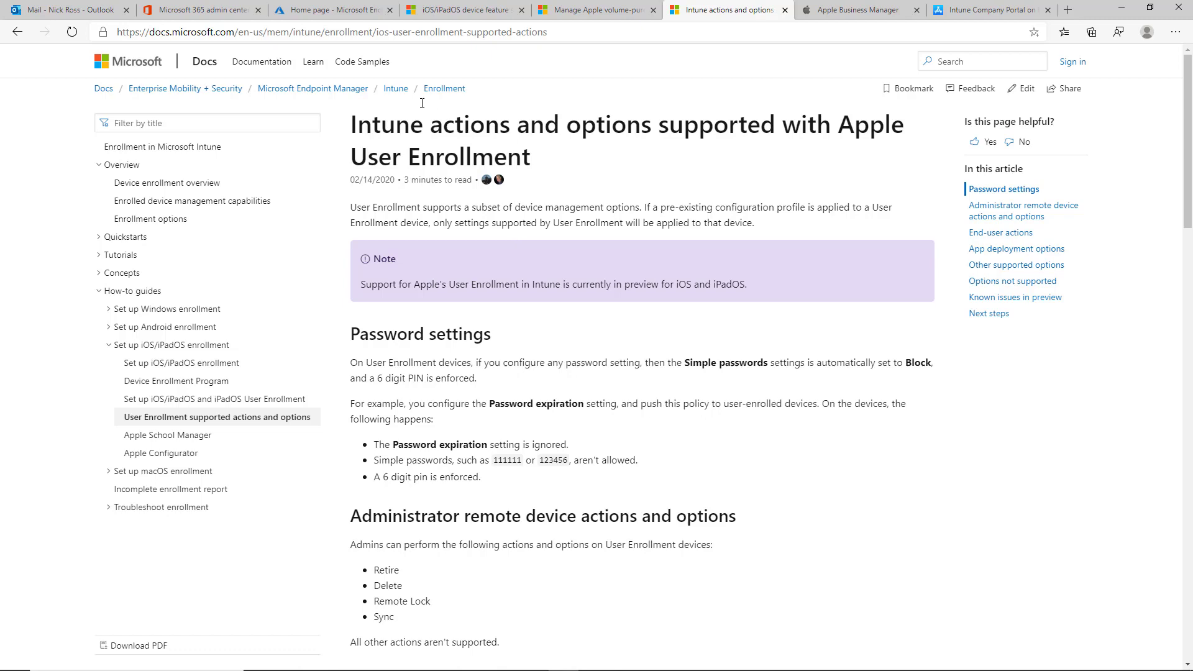
{"action": "left_click", "coordinate": [344, 13]}
Step: Switch windows with Alt+Tab to bring back the Endpoint Manager home page
{"action": "key", "text": "alt+Tab"}
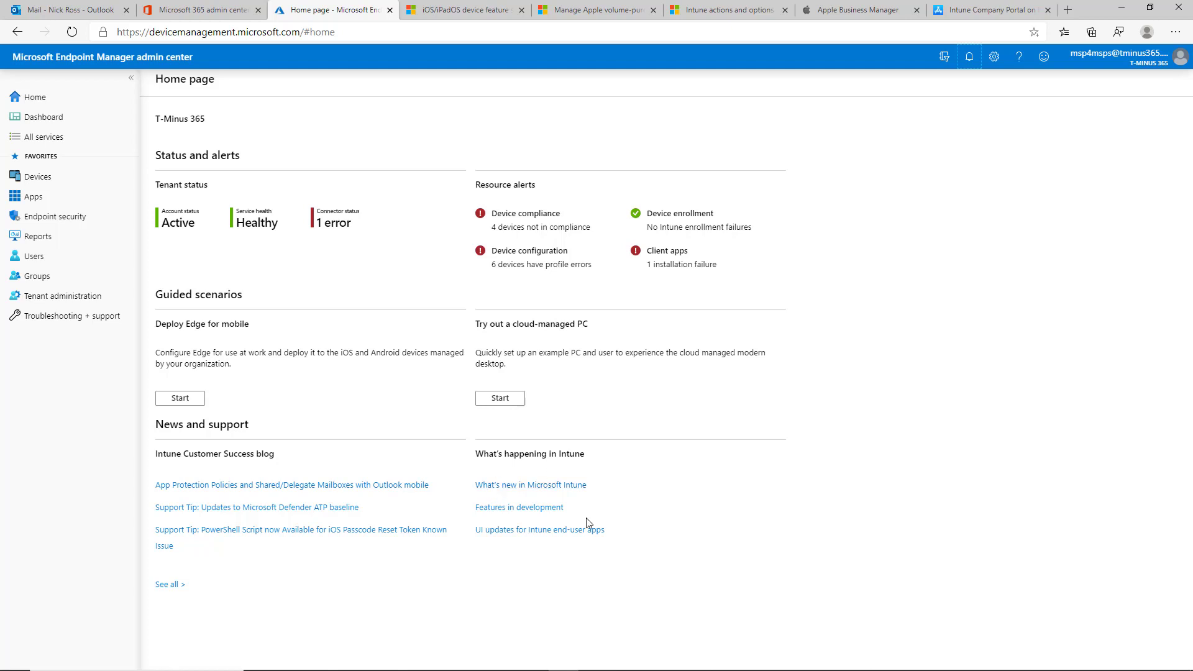
Step: Go to Devices > iOS > iOS enrollment > Enrollment types (preview) to list the profiles
{"action": "left_click", "coordinate": [55, 185]}
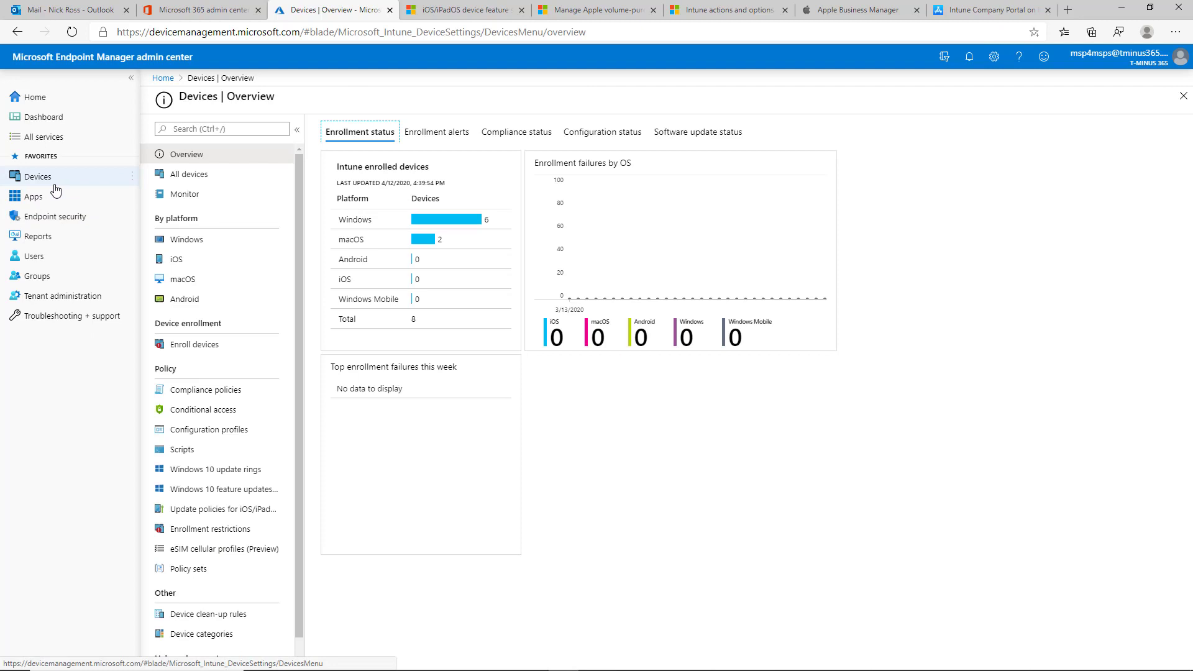
{"action": "left_click", "coordinate": [202, 264]}
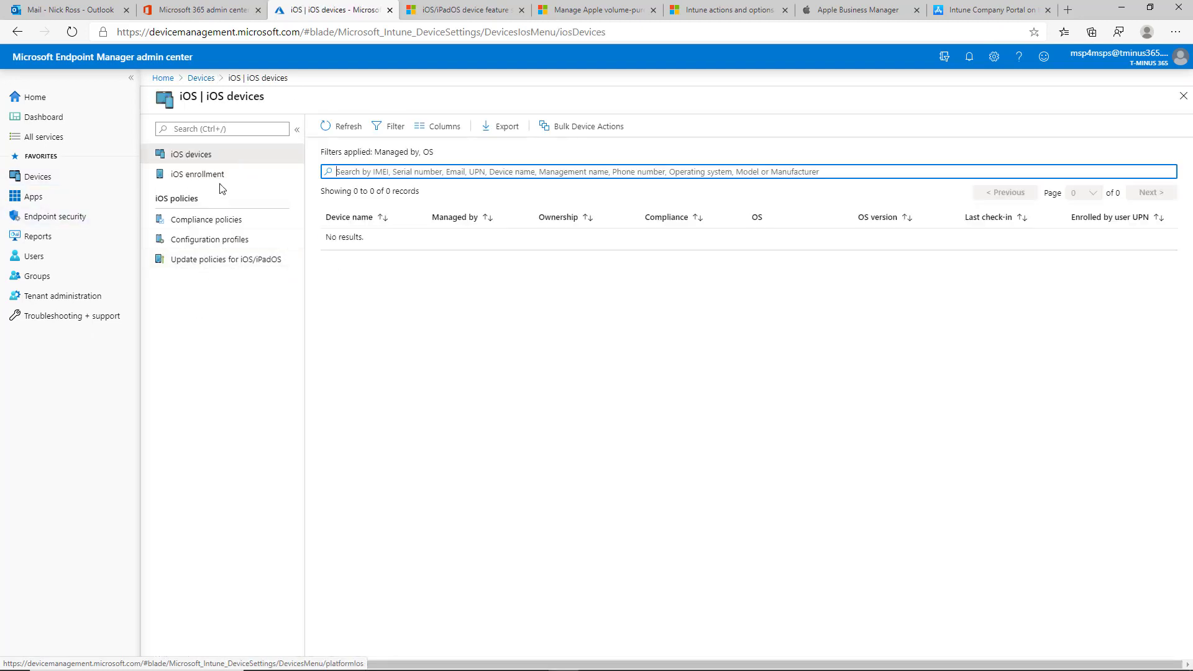
{"action": "left_click", "coordinate": [223, 182]}
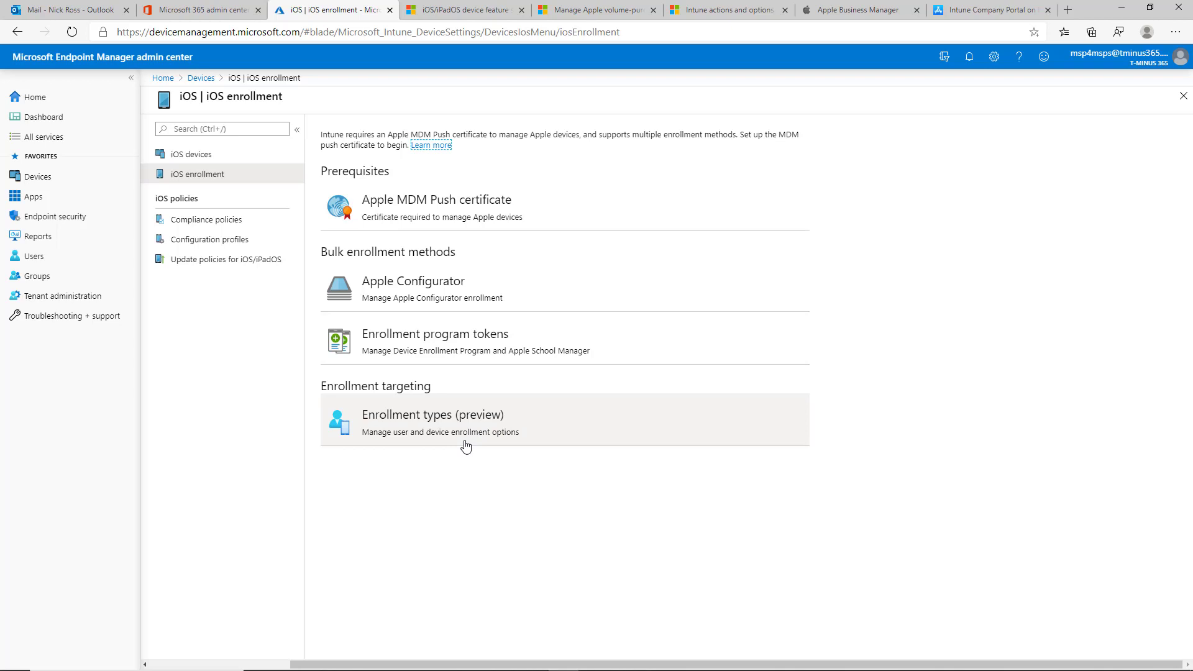
{"action": "left_click", "coordinate": [465, 444]}
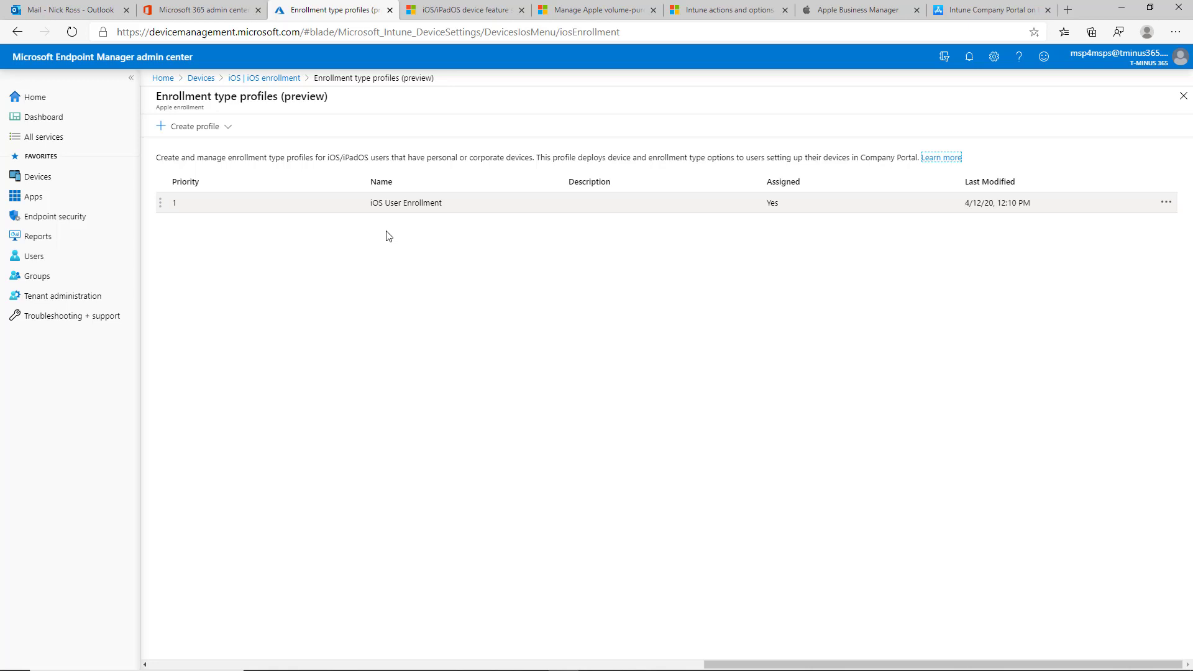
Step: Start a new iOS/iPadOS enrollment type profile named 'User Enrollment-iOS'
{"action": "left_click", "coordinate": [197, 126]}
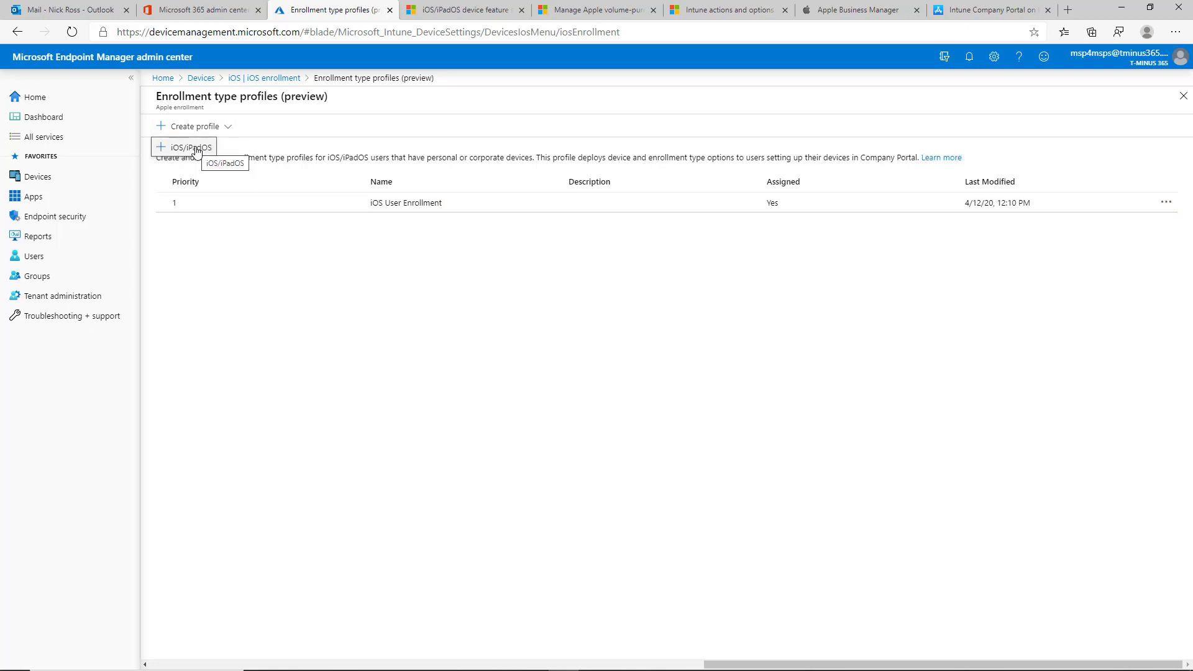
{"action": "left_click", "coordinate": [187, 149]}
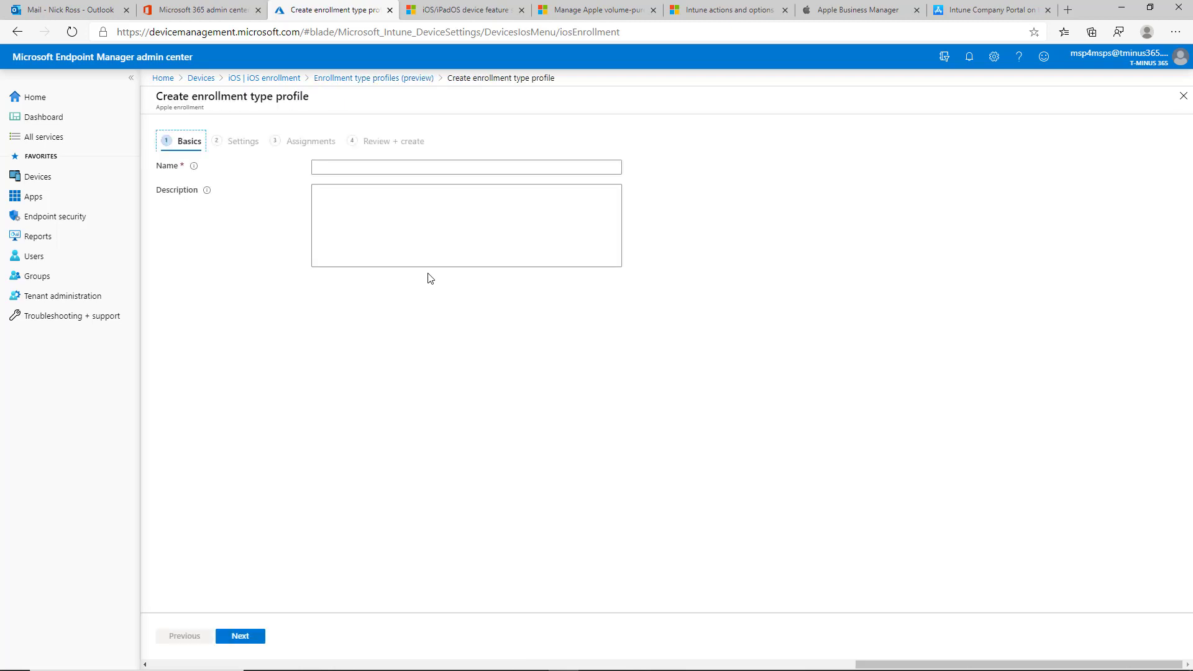
{"action": "left_click", "coordinate": [363, 167]}
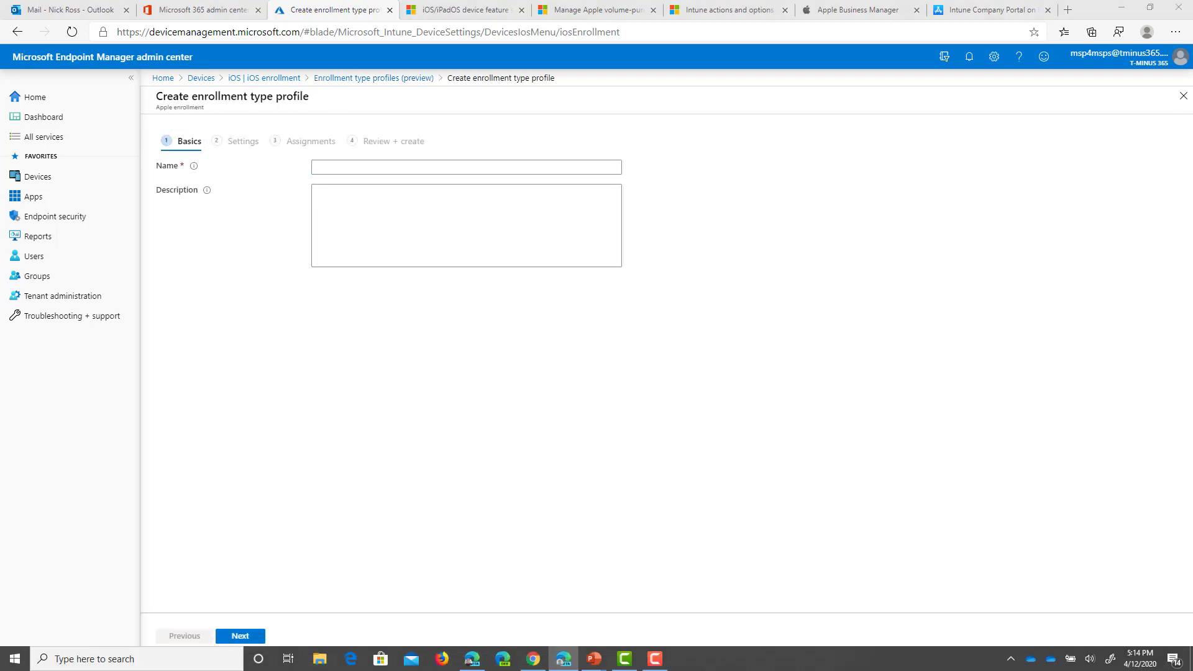
{"action": "left_click", "coordinate": [353, 169]}
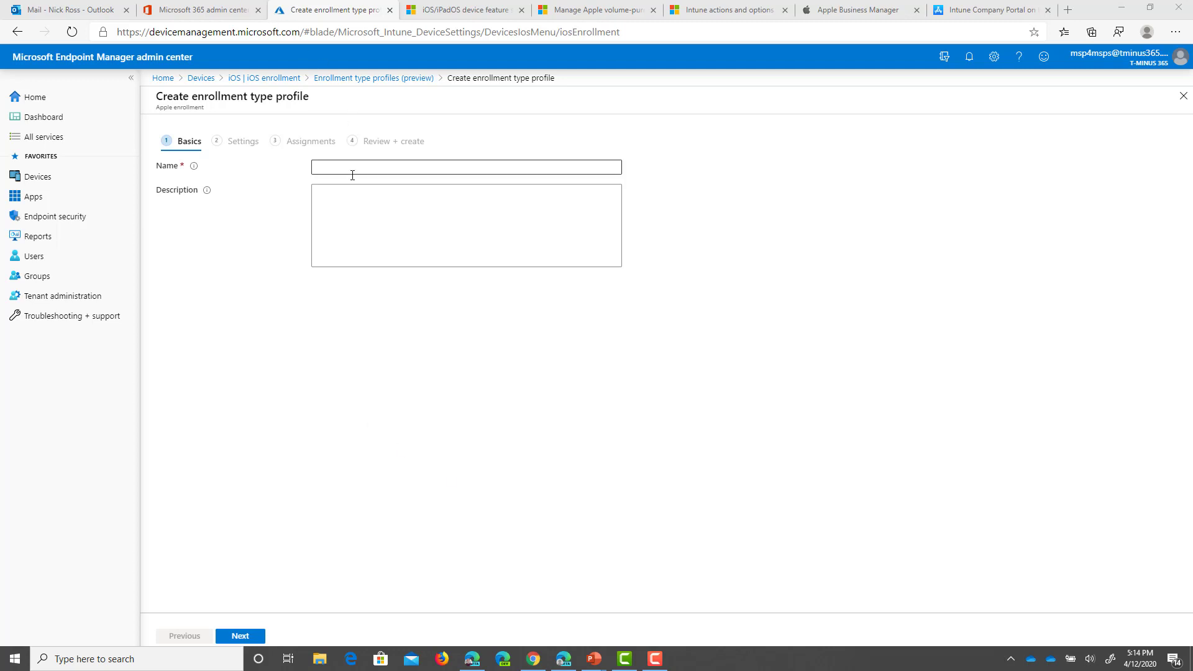
{"action": "type", "text": "User etr"}
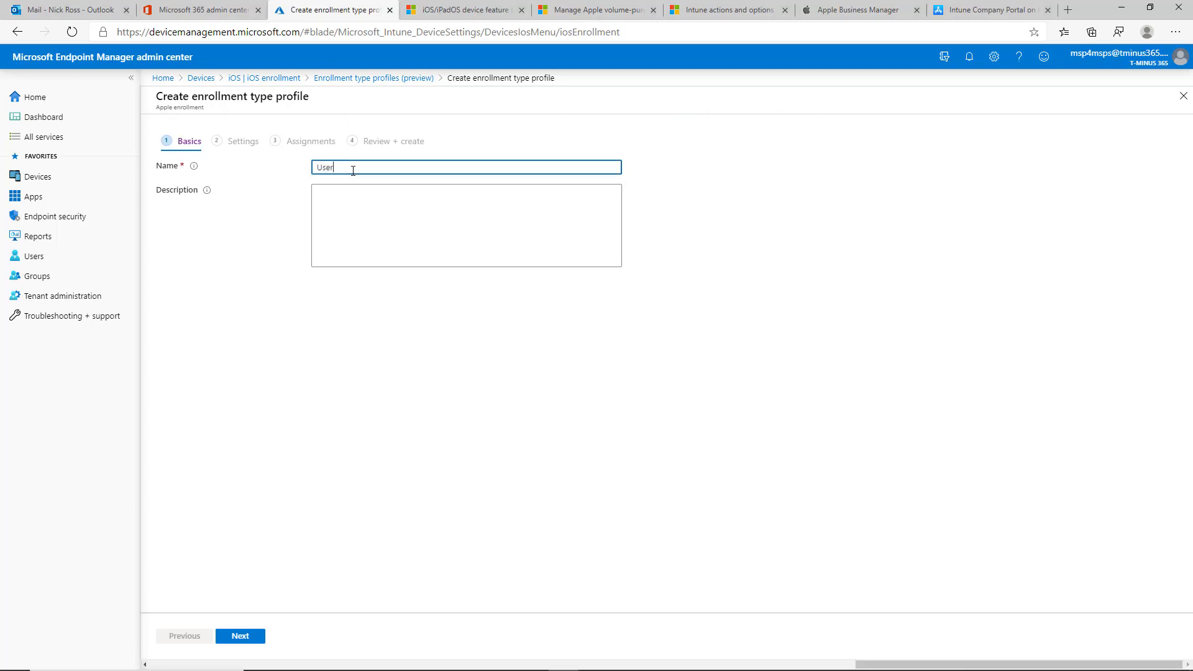
{"action": "key", "text": "BackSpace"}
{"action": "key", "text": "BackSpace"}
{"action": "key", "text": "BackSpace"}
{"action": "type", "text": "Enrollment-iOS"}
Step: Set the new profile's enrollment type to User enrollment and advance to Assignments
{"action": "left_click", "coordinate": [252, 636]}
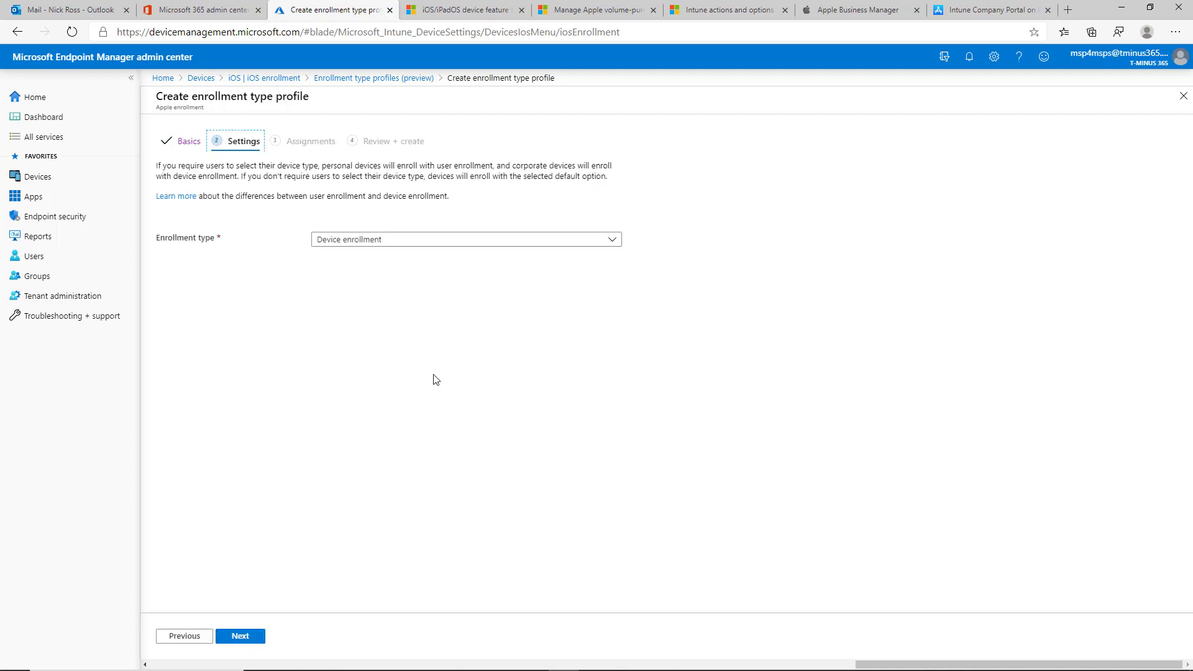
{"action": "left_click", "coordinate": [380, 240]}
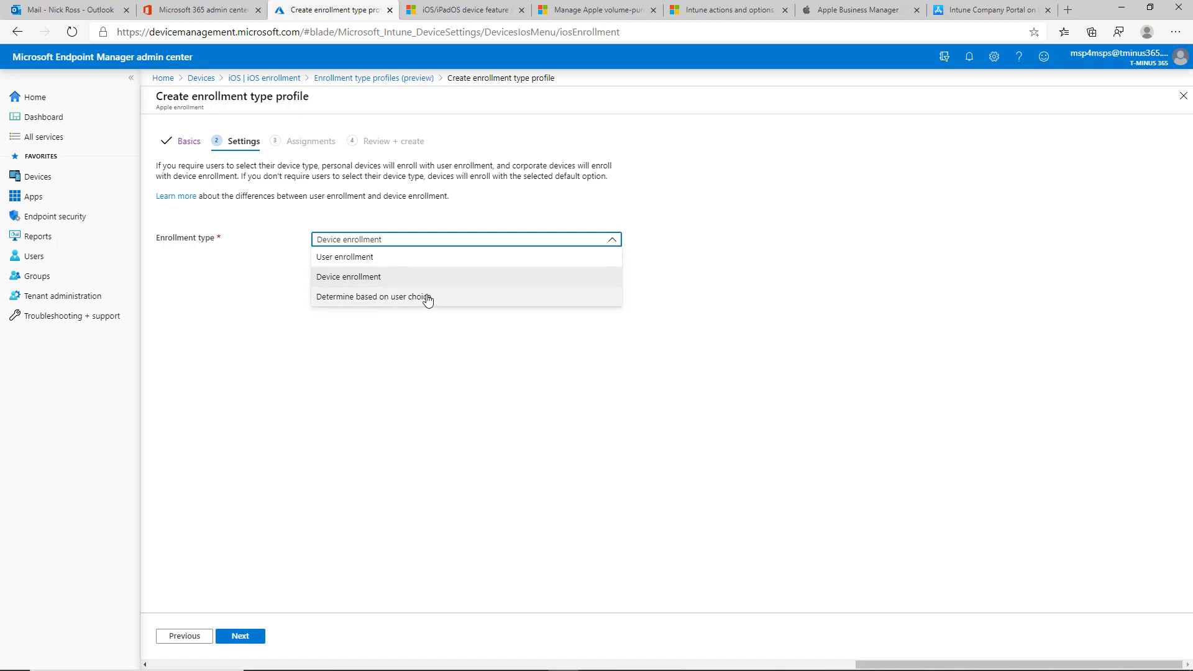
{"action": "left_click", "coordinate": [368, 257]}
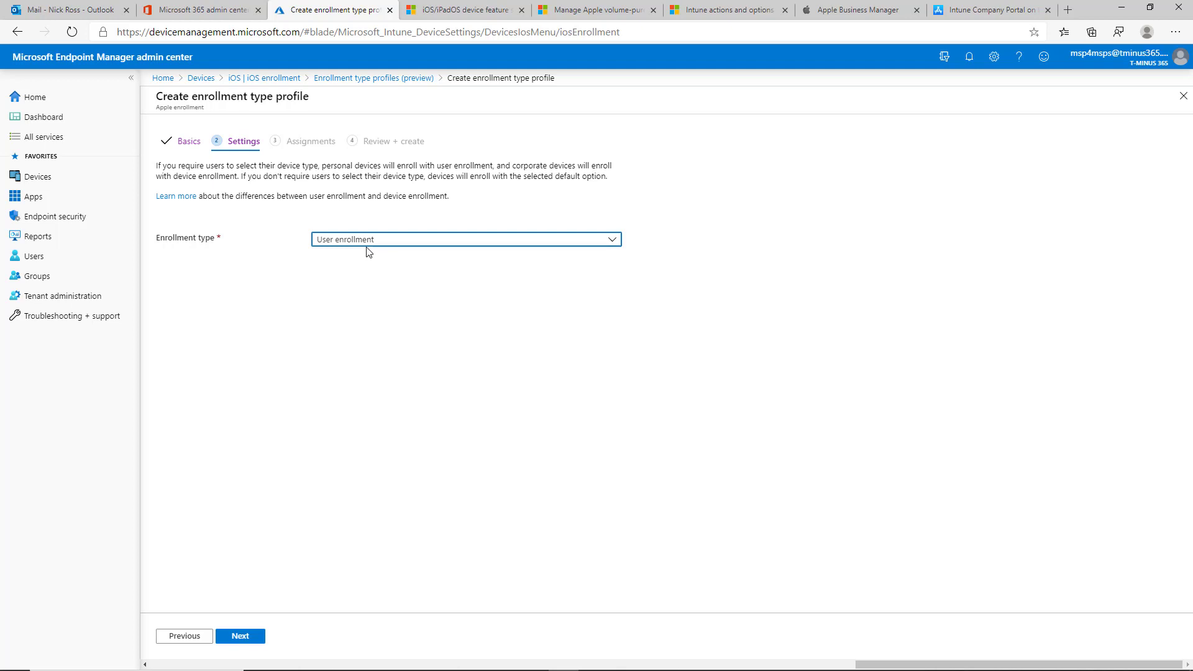
{"action": "left_click", "coordinate": [242, 637]}
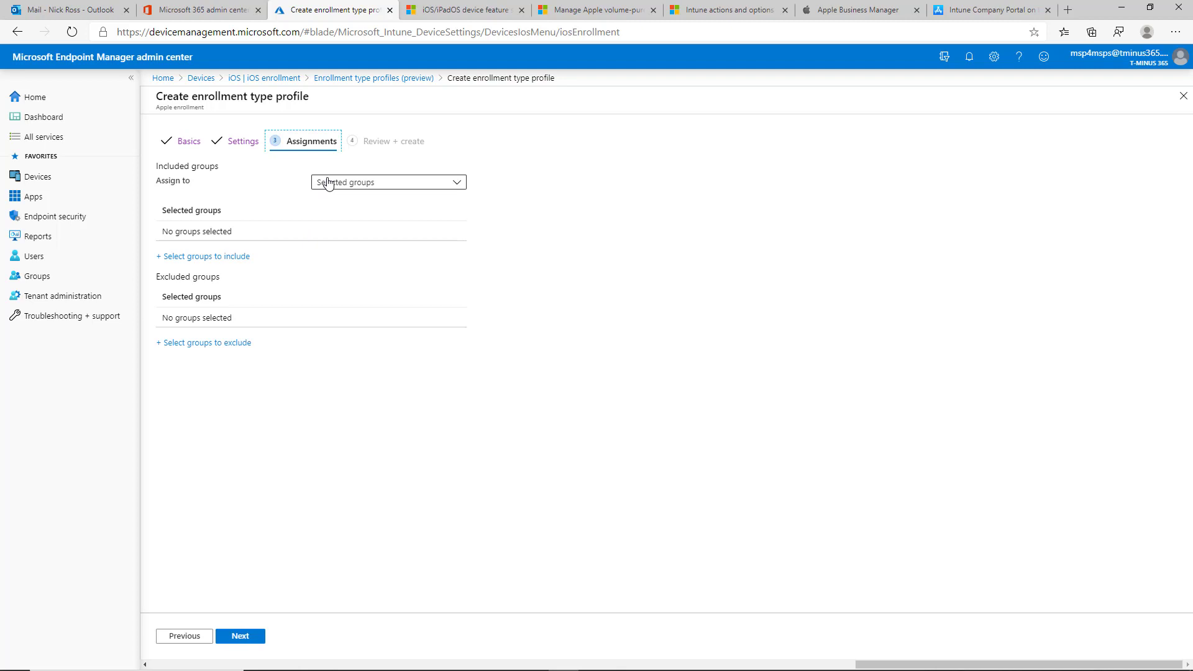
Step: Assign the profile to All users, reach Review + create, then abandon it via the breadcrumb
{"action": "left_click", "coordinate": [378, 185]}
{"action": "left_click", "coordinate": [360, 219]}
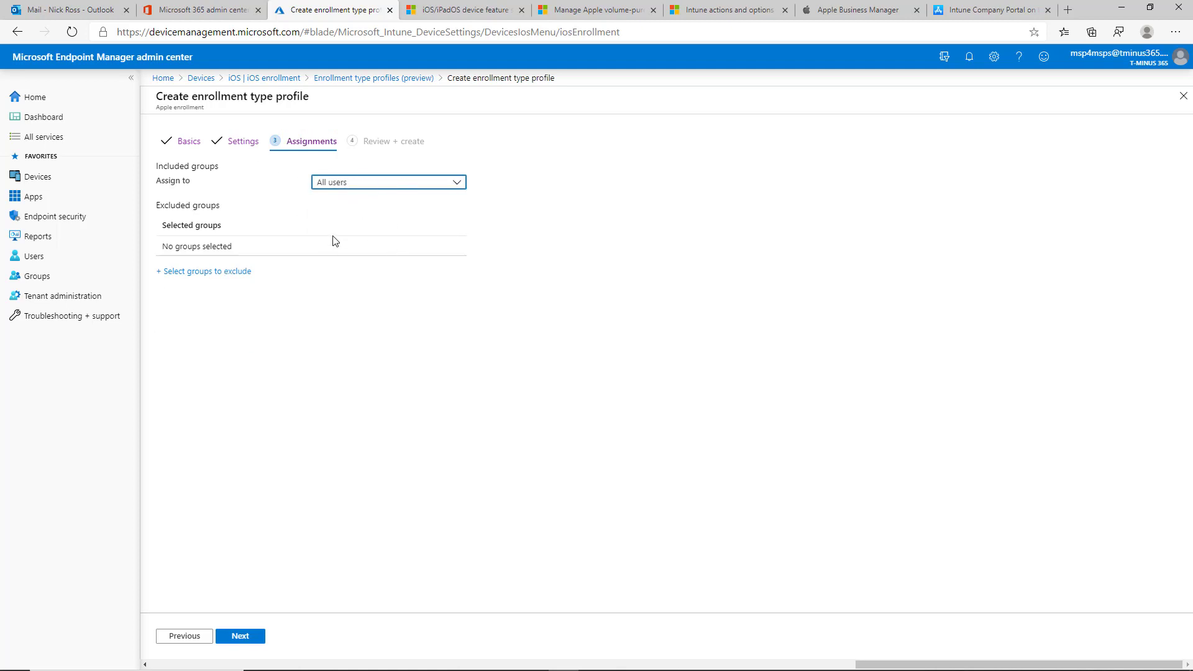
{"action": "left_click", "coordinate": [240, 635]}
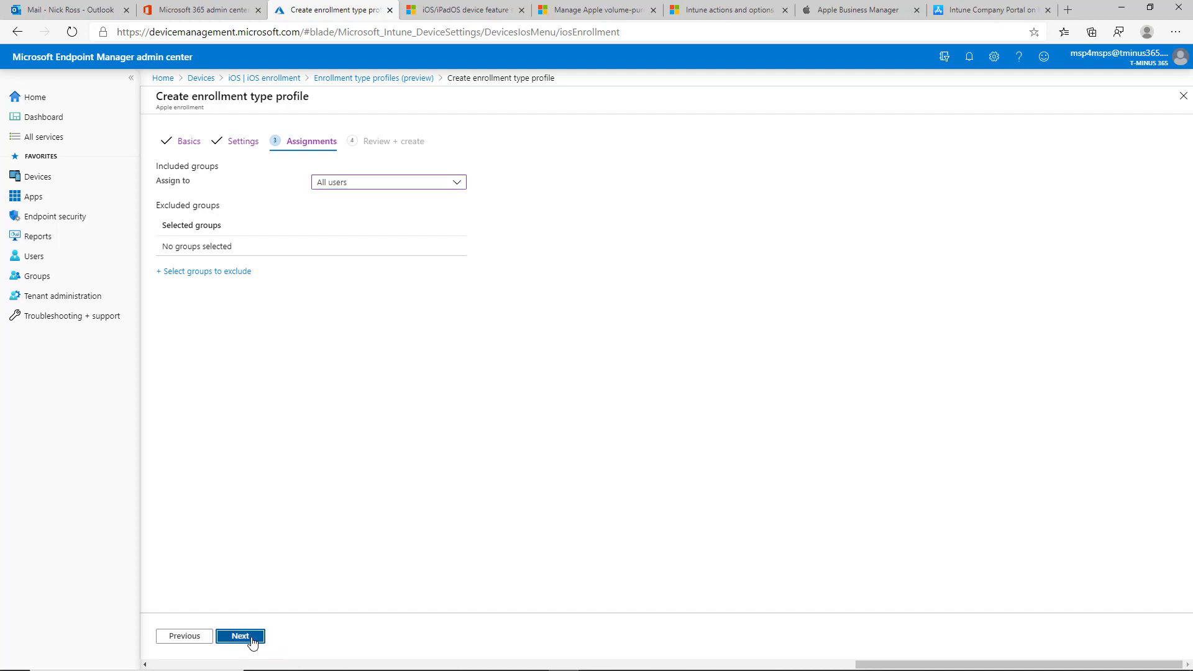
{"action": "left_click", "coordinate": [334, 78]}
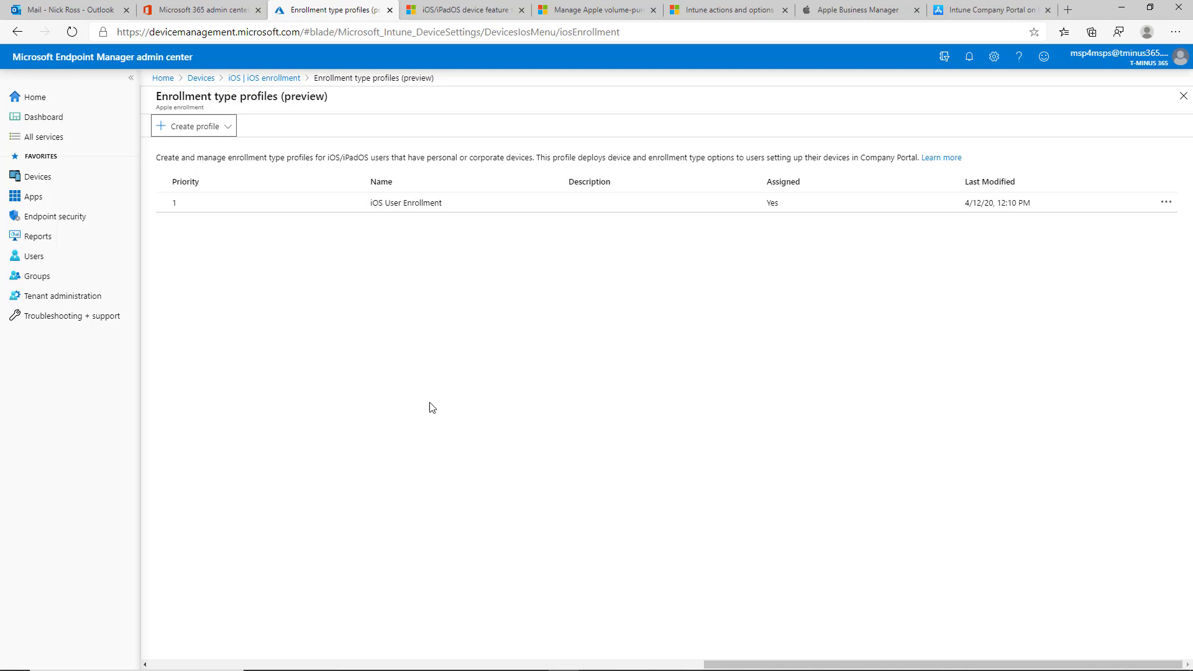
Step: Check Apple Business Manager's Accounts settings for federated authentication with Microsoft Azure Active Directory
{"action": "left_click", "coordinate": [848, 4]}
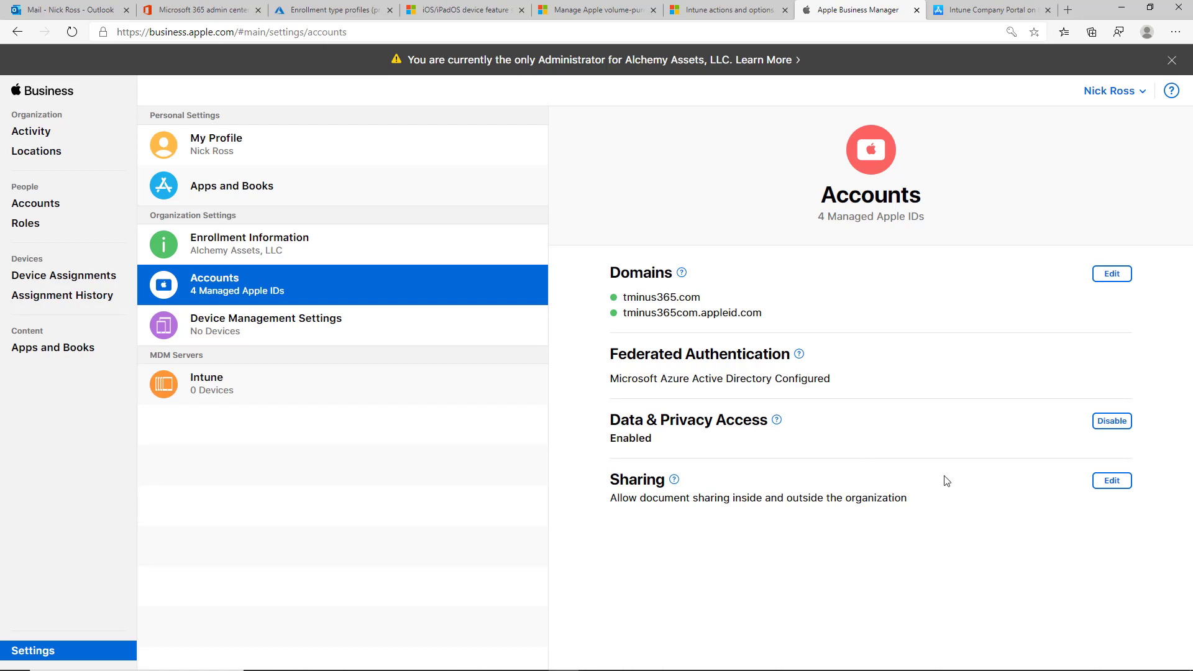
Step: Switch to the iPhone recording showing the Company Portal app
{"action": "mouse_move", "coordinate": [847, 669]}
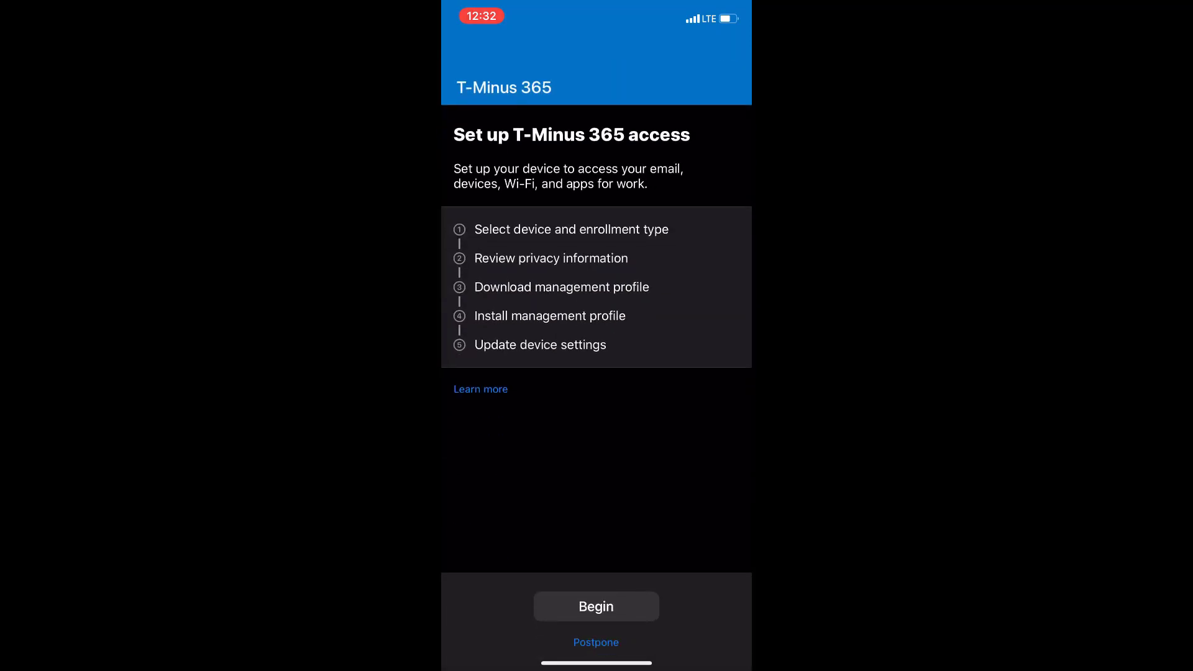
Step: Set up access as a personally owned device securing only work-related apps and data
{"action": "left_click", "coordinate": [596, 606]}
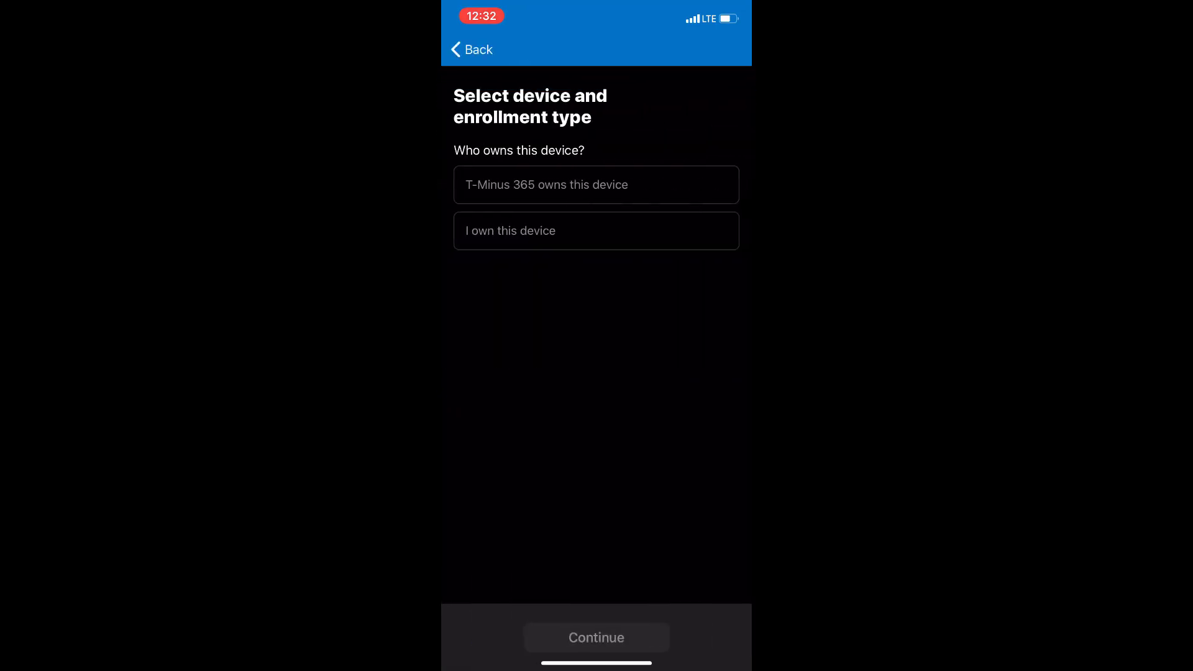
{"action": "left_click", "coordinate": [596, 185]}
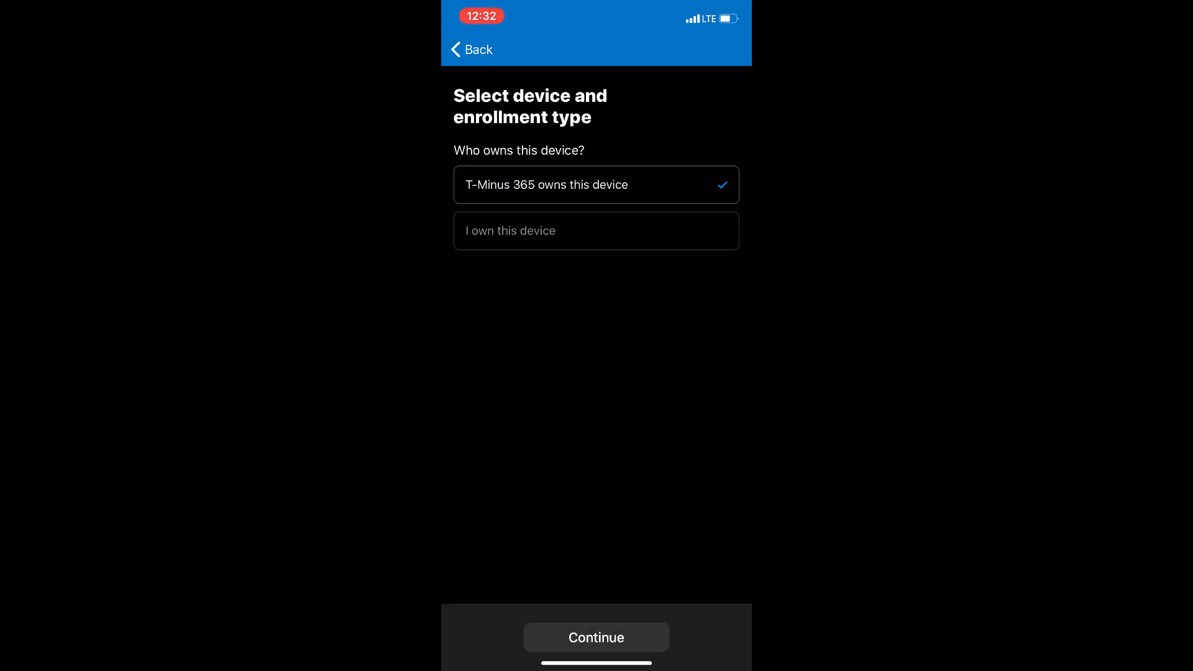
{"action": "left_click", "coordinate": [596, 231]}
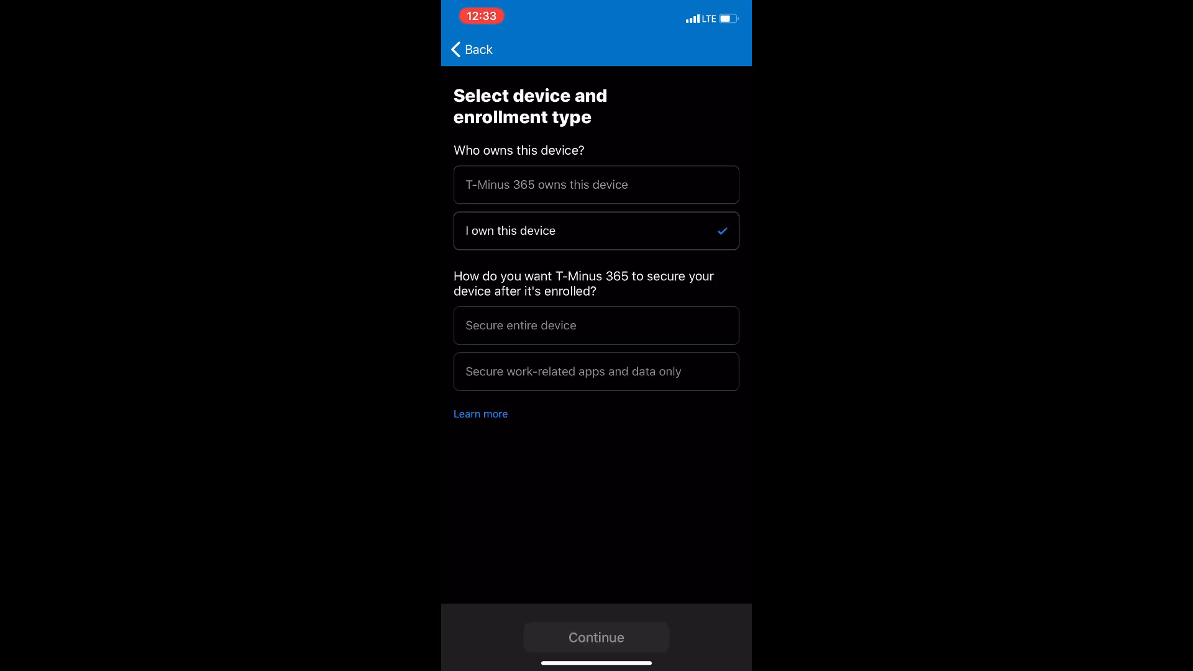
{"action": "left_click", "coordinate": [596, 371]}
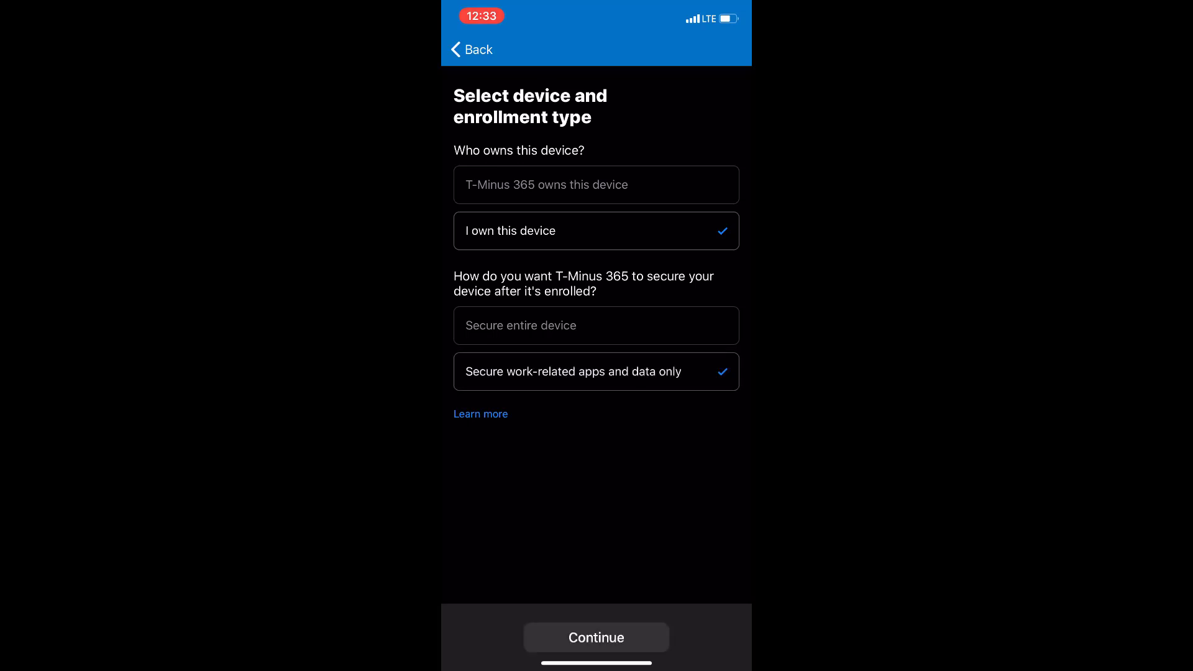
{"action": "left_click", "coordinate": [596, 637]}
Step: Review the privacy information's Can't see and Can see lists and accept them
{"action": "left_click", "coordinate": [596, 607]}
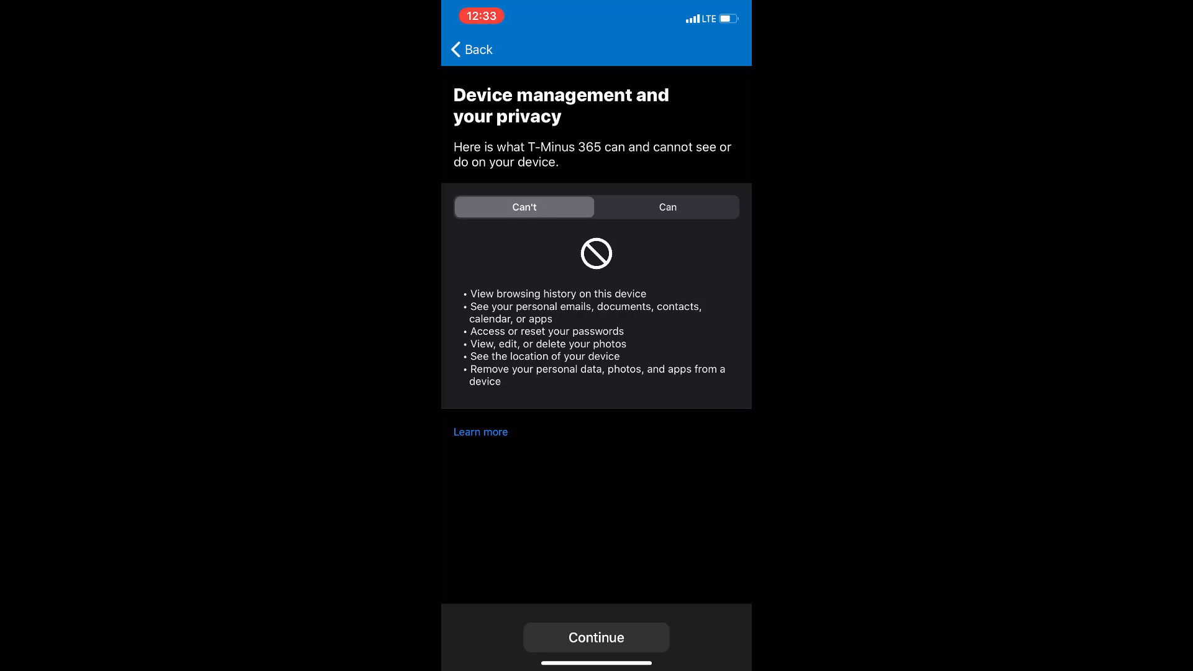
{"action": "left_click", "coordinate": [668, 207]}
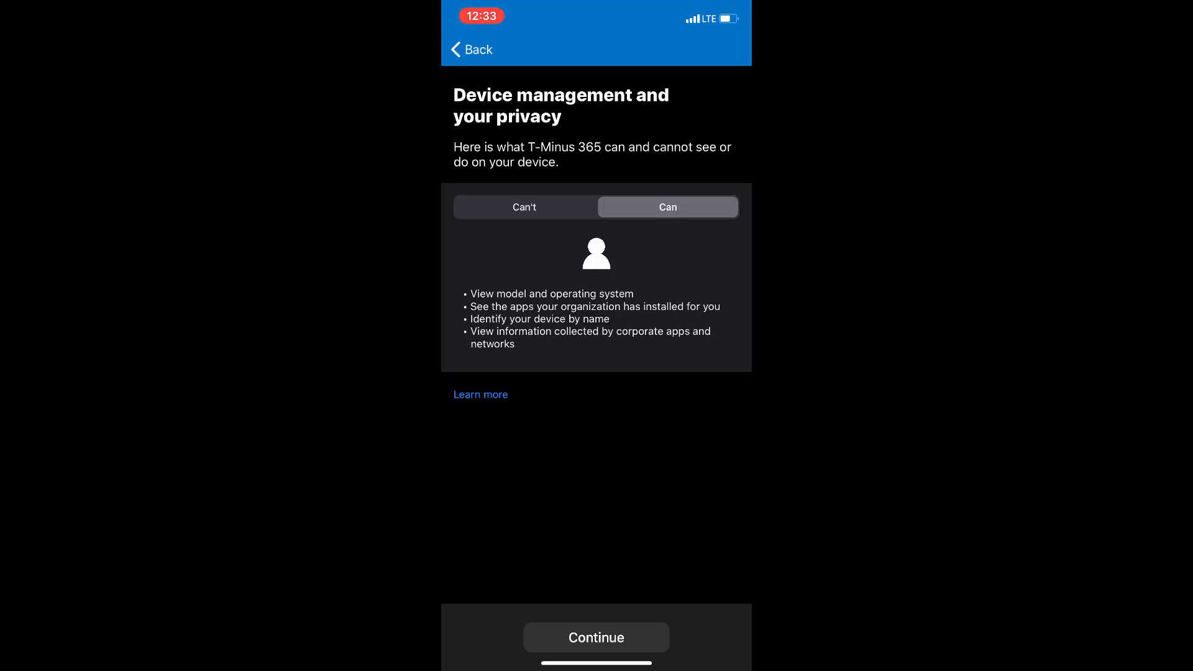
{"action": "left_click", "coordinate": [525, 207]}
{"action": "left_click", "coordinate": [597, 638]}
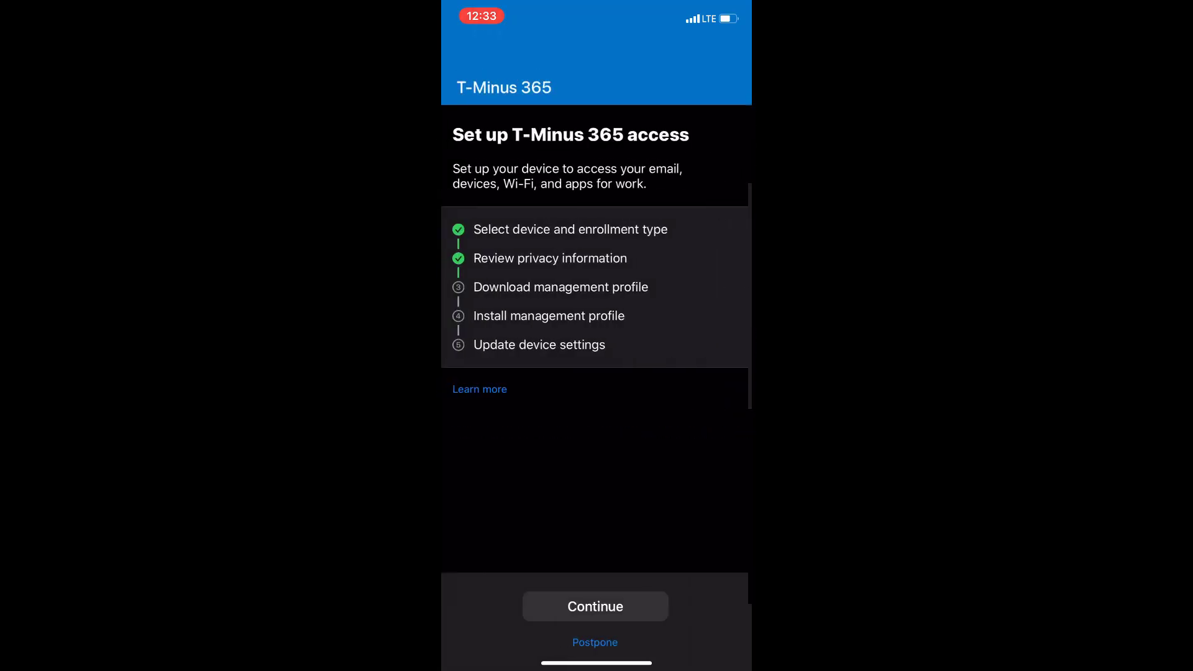
Step: Download the management configuration profile through Safari, allowing it and closing the notice
{"action": "left_click", "coordinate": [597, 607]}
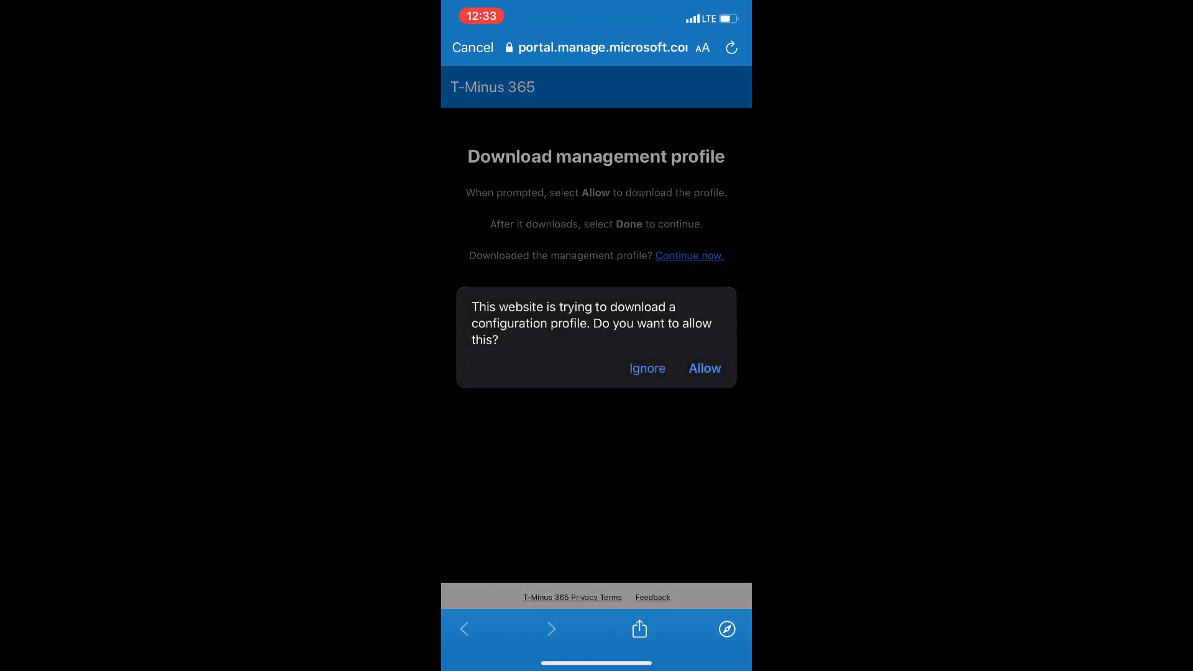
{"action": "left_click", "coordinate": [705, 368]}
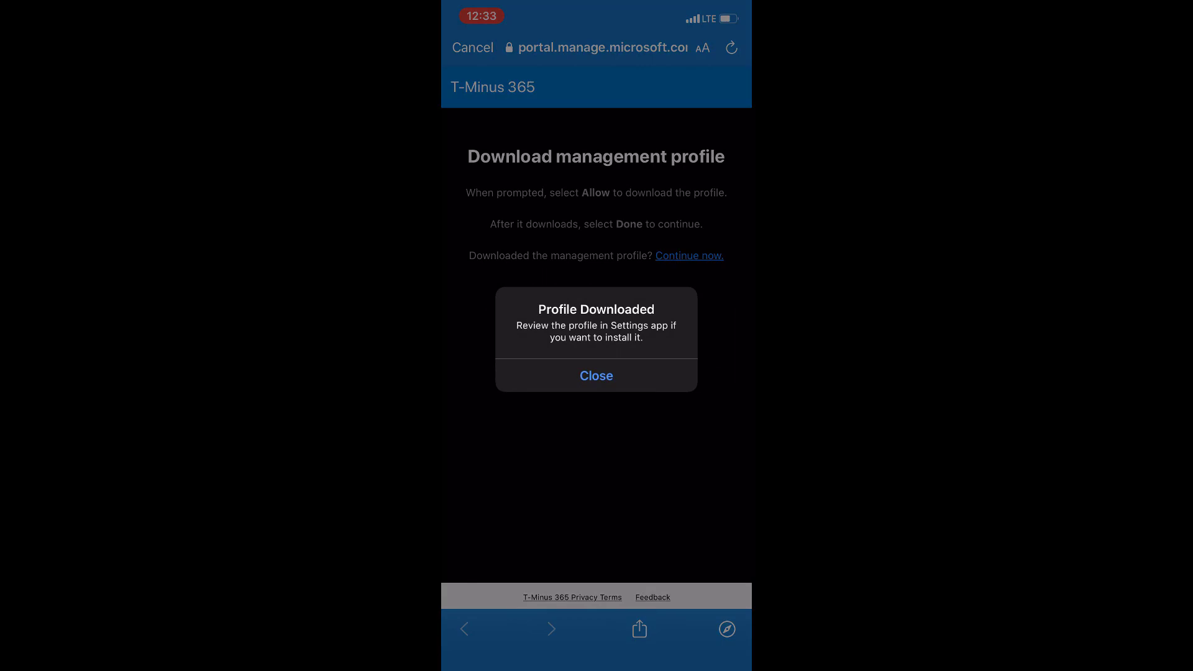
{"action": "left_click", "coordinate": [597, 375]}
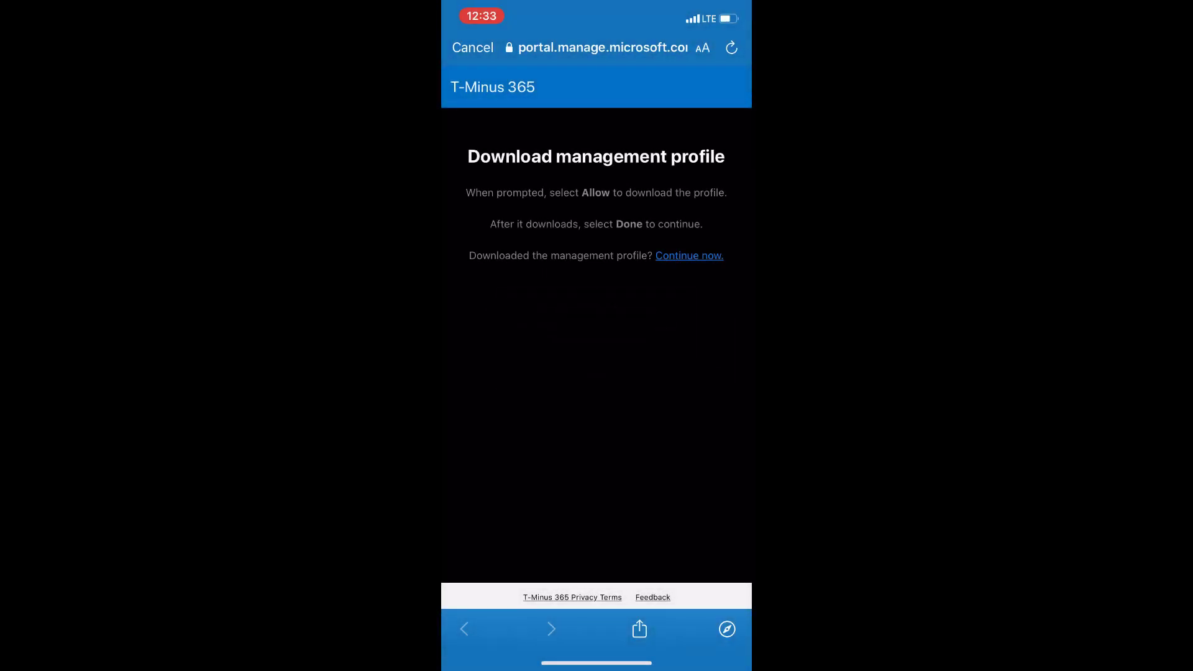
{"action": "left_click", "coordinate": [689, 255]}
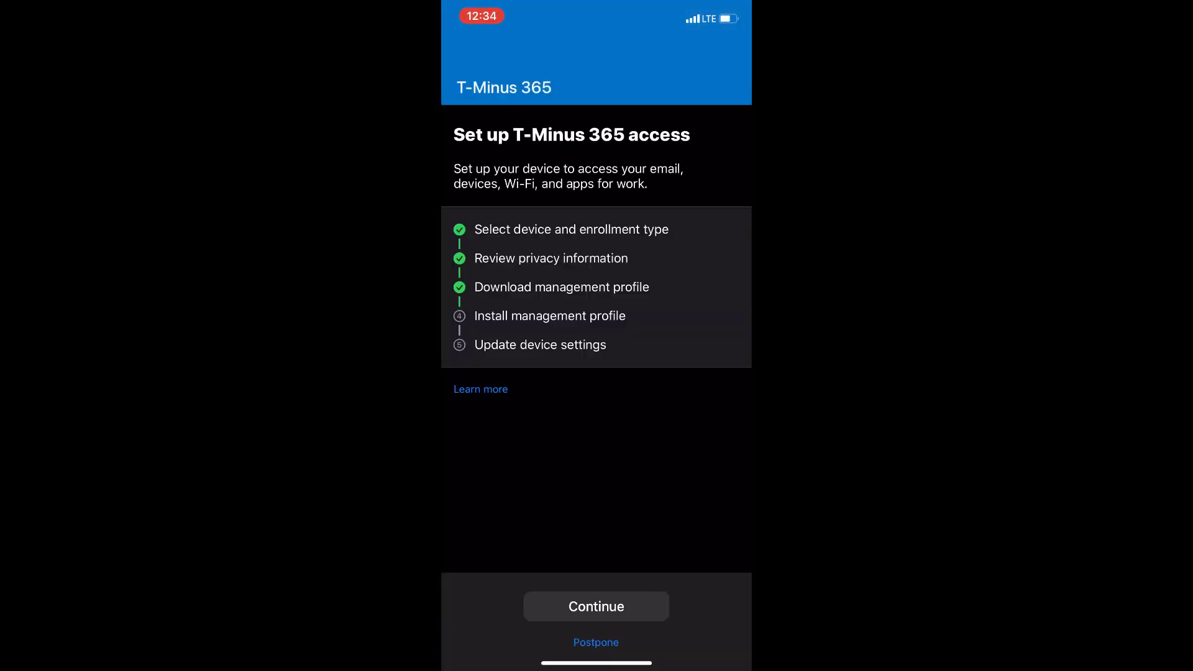
Step: Approve the T-Minus 365 User Enrollment profile for this iPhone using the device passcode
{"action": "left_click", "coordinate": [596, 605]}
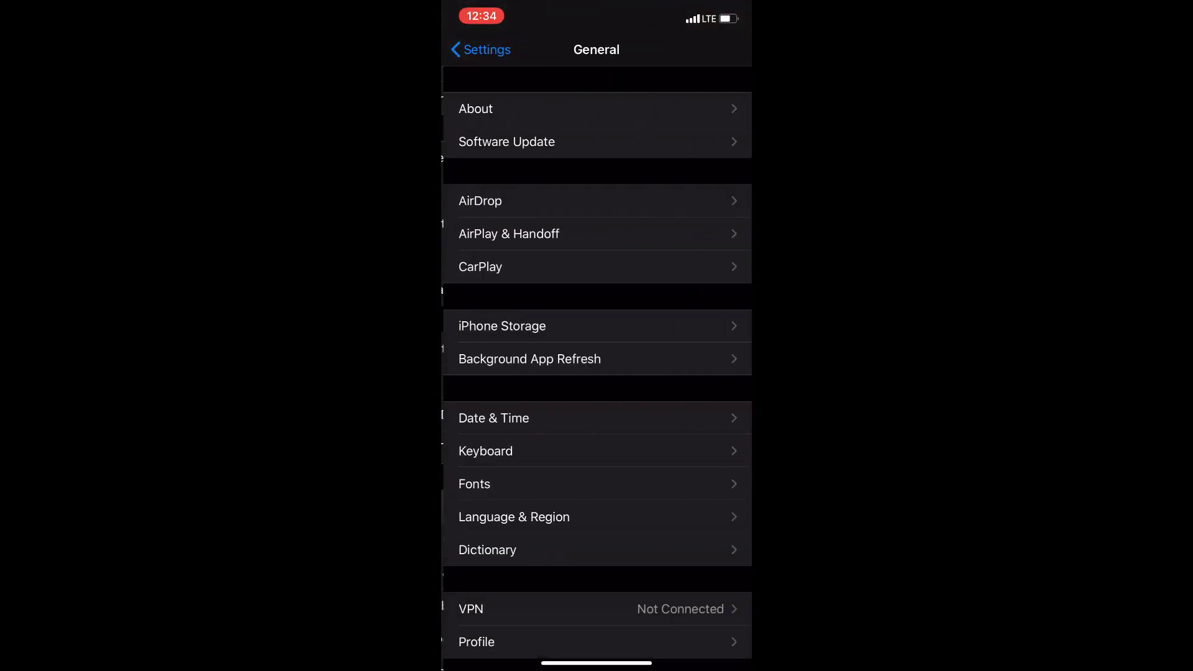
{"action": "scroll", "coordinate": [597, 366], "scroll_direction": "down", "scroll_amount": 3}
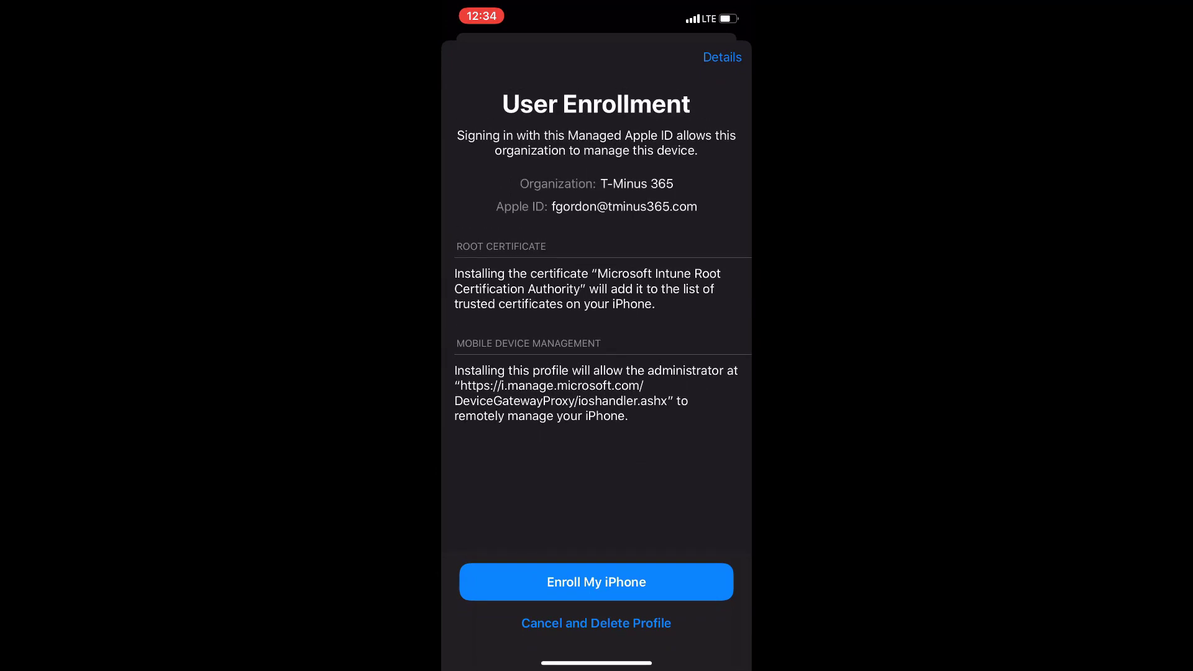
{"action": "left_click", "coordinate": [597, 582]}
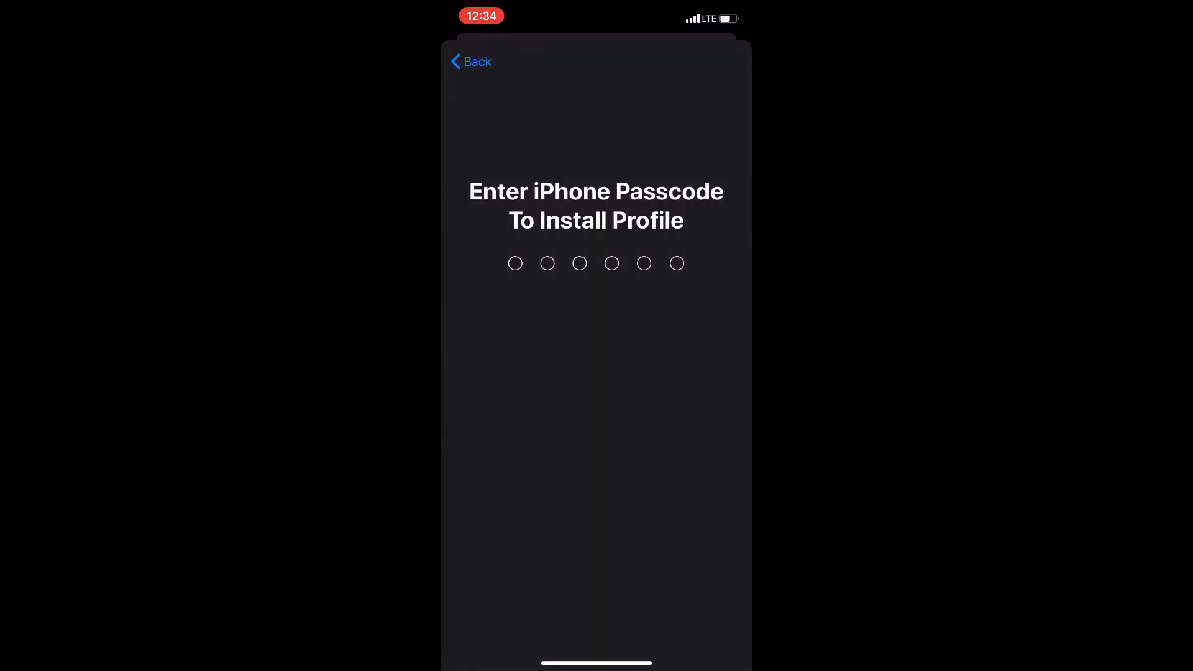
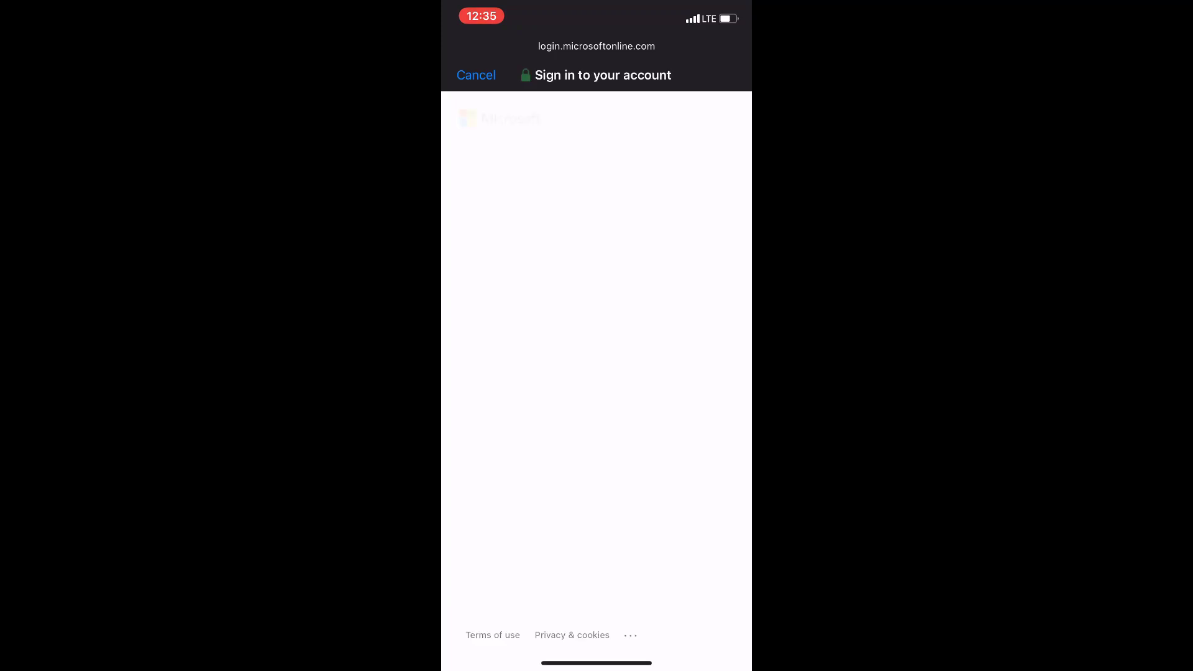
Step: Sign in to the work account with its password and decline staying signed in
{"action": "left_click", "coordinate": [596, 209]}
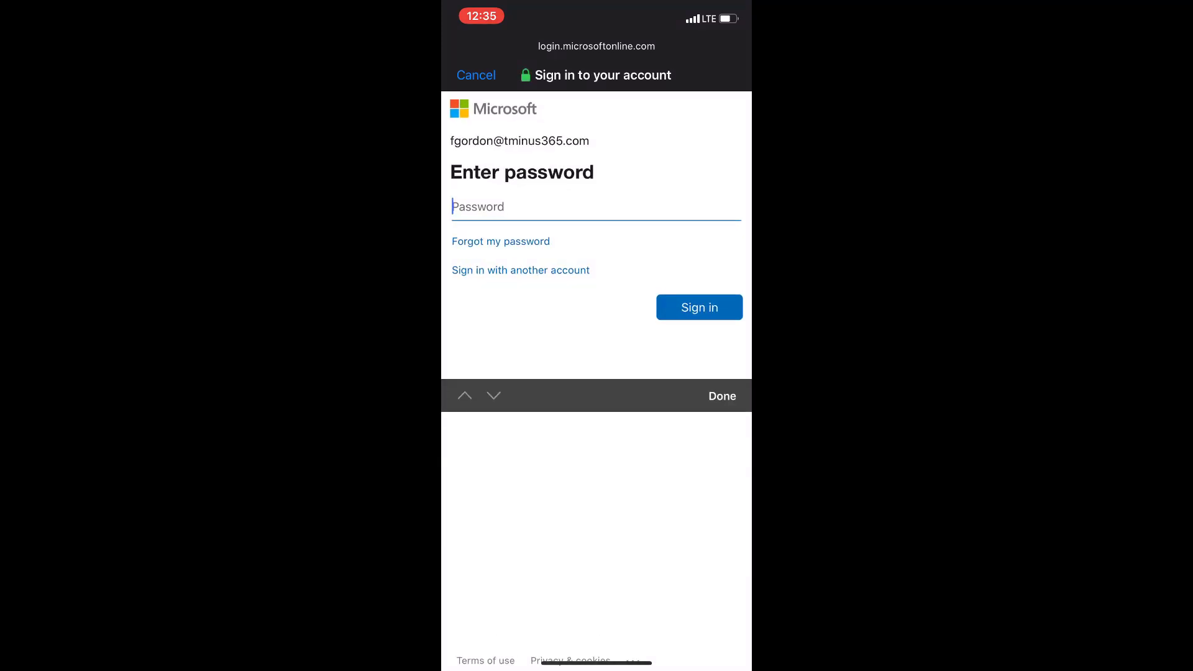
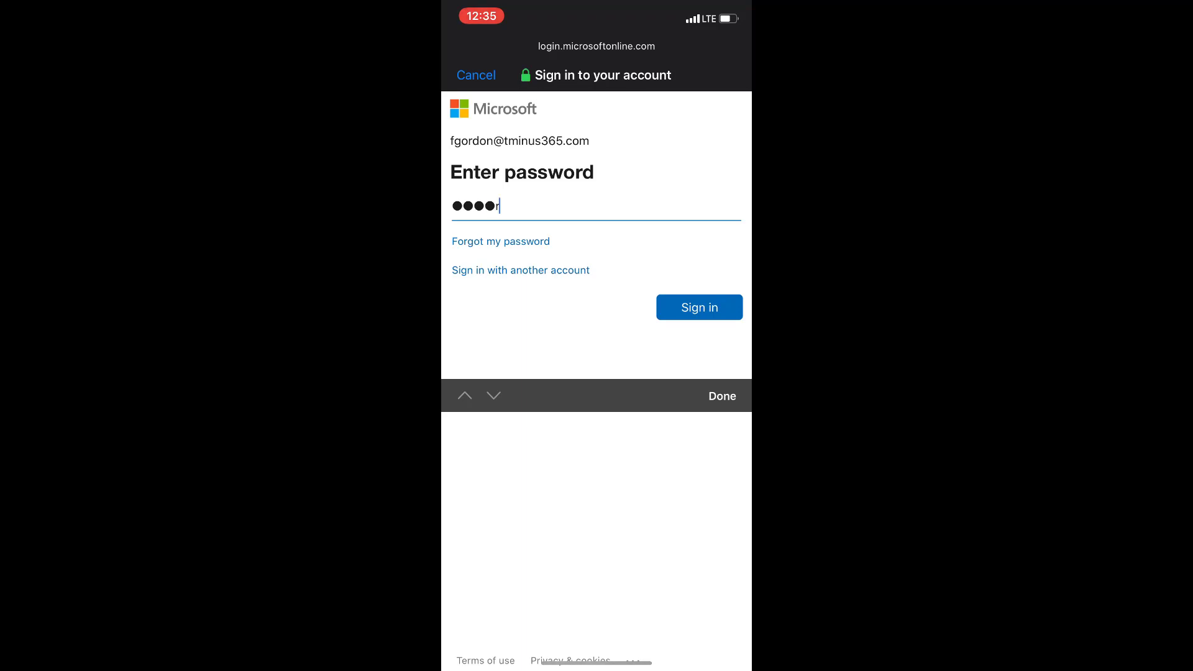
{"action": "left_click", "coordinate": [699, 307]}
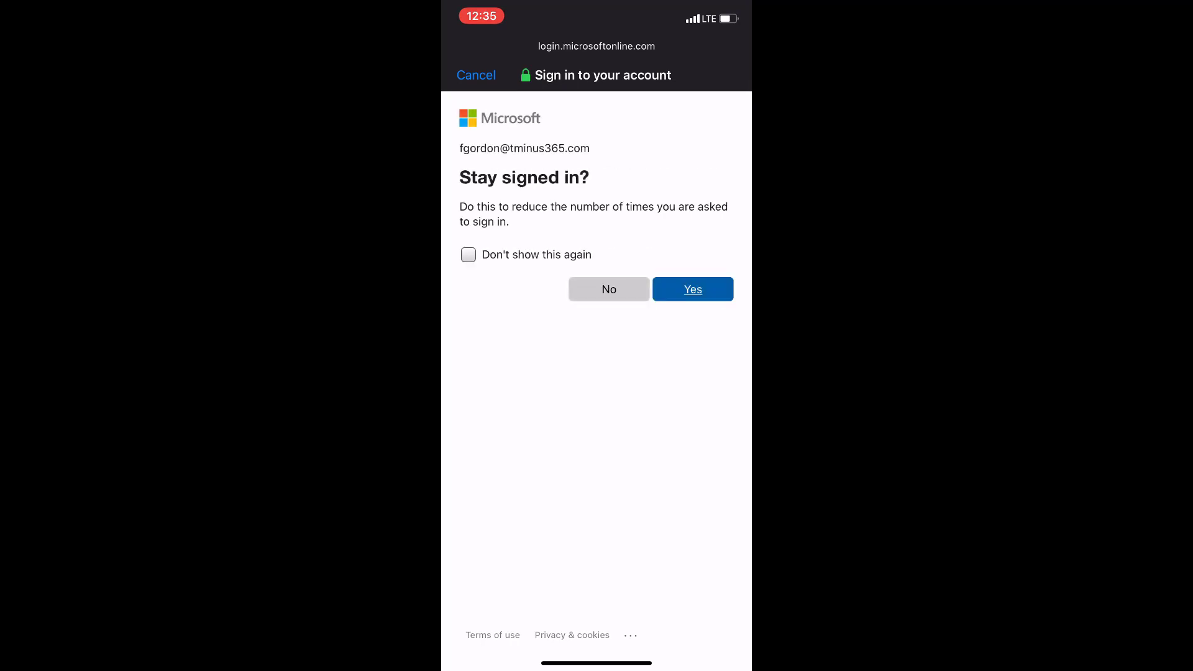
{"action": "left_click", "coordinate": [609, 289]}
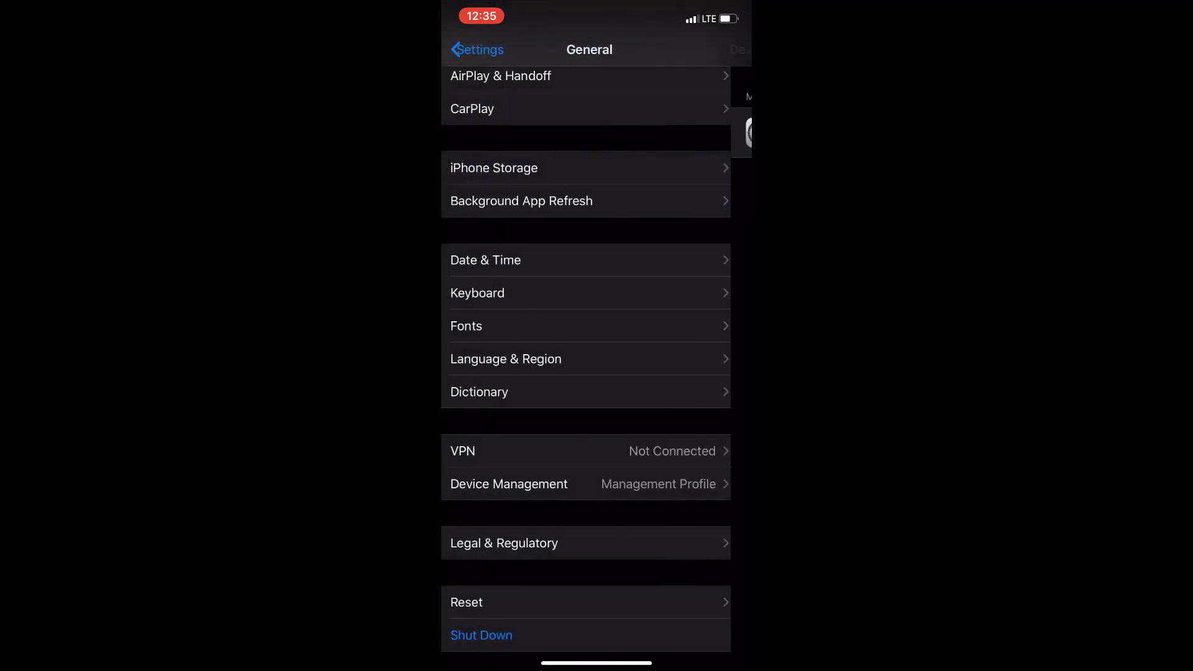
Step: Open Company Portal from another home-screen page and confirm Personal as the device category
{"action": "left_click_drag", "start_coordinate": [622, 336], "coordinate": [411, 336]}
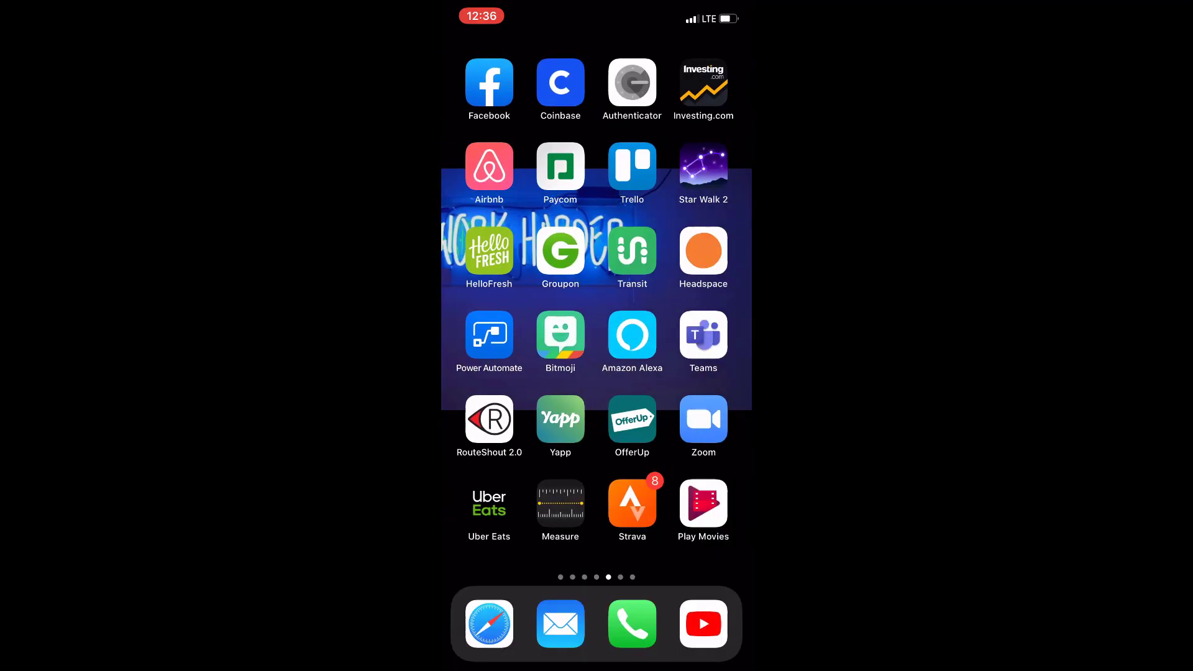
{"action": "left_click_drag", "start_coordinate": [621, 336], "coordinate": [473, 335]}
{"action": "left_click", "coordinate": [489, 166]}
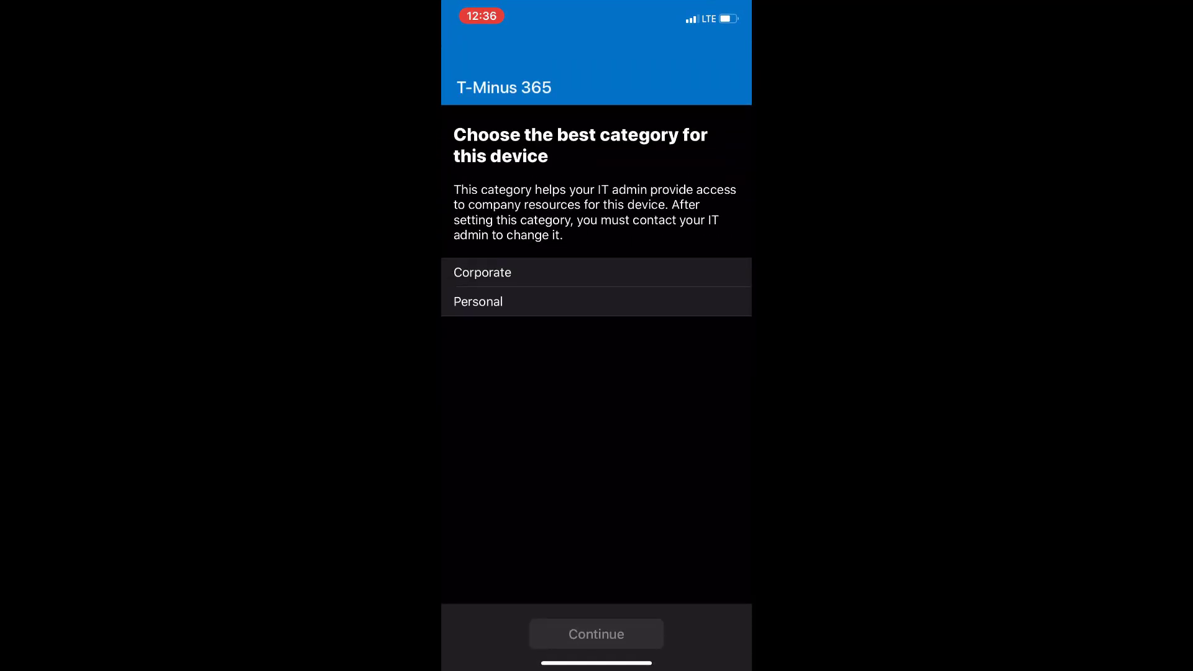
{"action": "left_click", "coordinate": [596, 301]}
{"action": "left_click", "coordinate": [596, 634]}
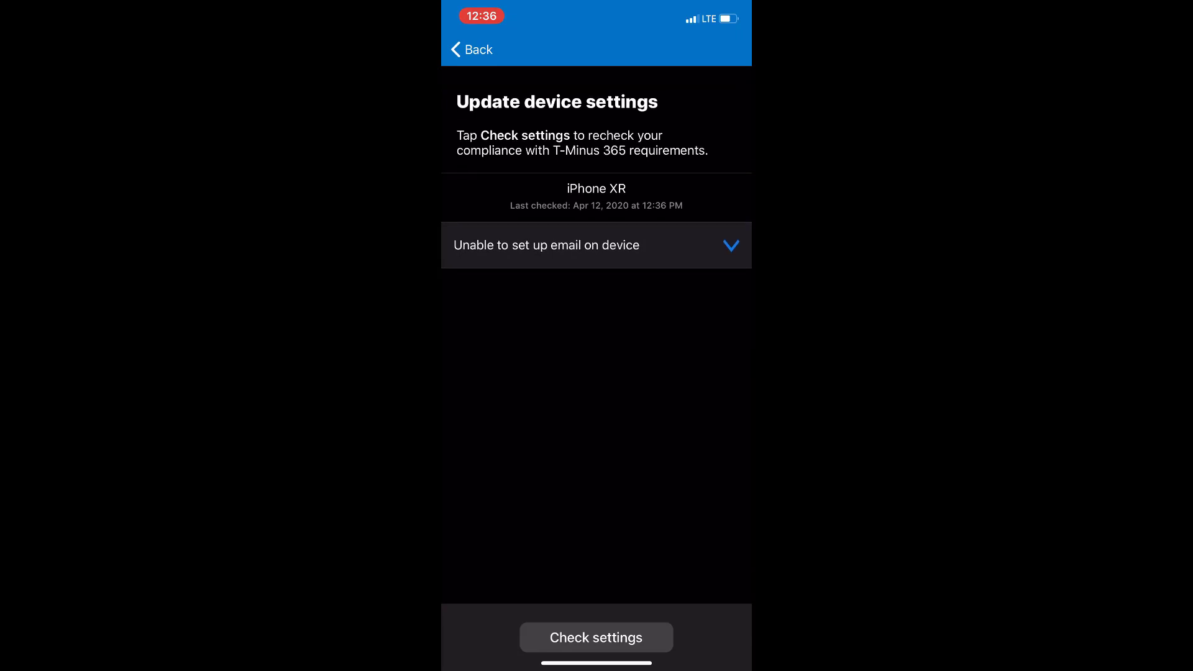
Step: Read the help article on the 'Unable to set up email' problem, then close it
{"action": "left_click", "coordinate": [597, 245]}
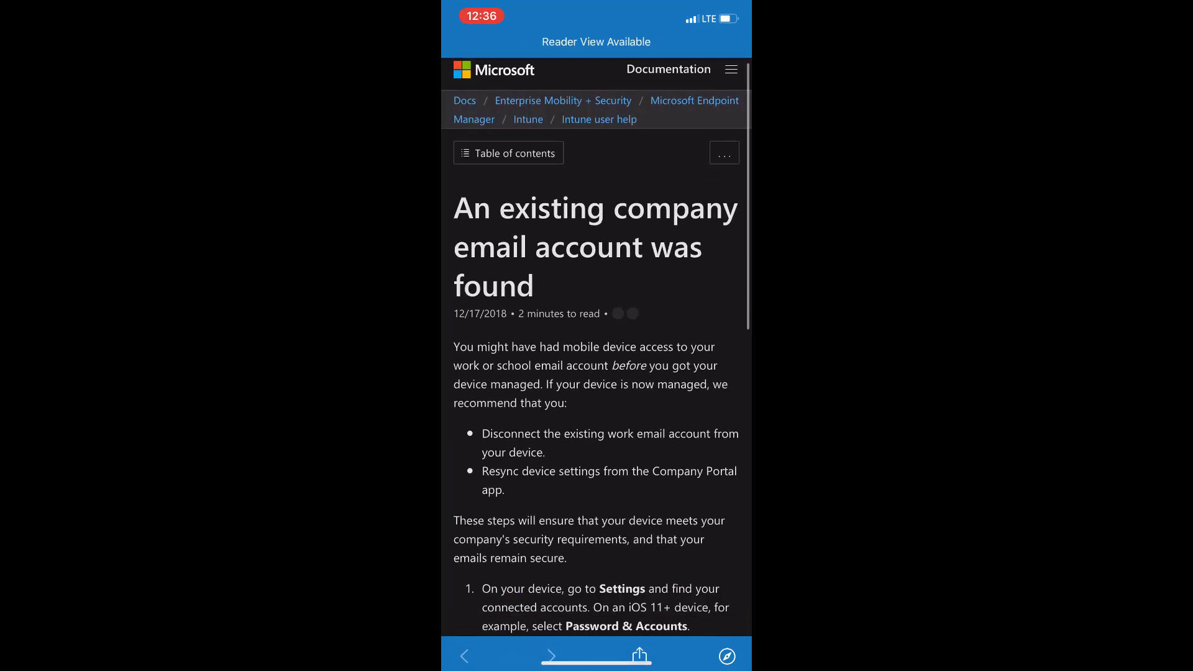
{"action": "scroll", "coordinate": [597, 348], "scroll_direction": "down", "scroll_amount": 5}
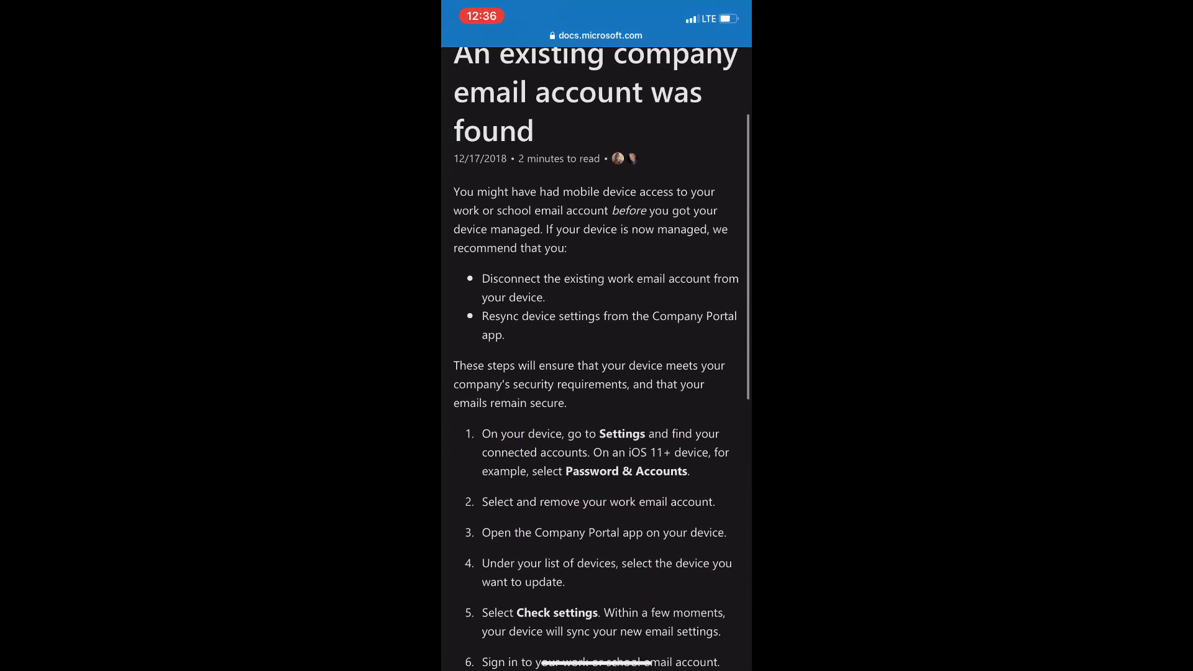
{"action": "scroll", "coordinate": [597, 348], "scroll_direction": "down", "scroll_amount": 3}
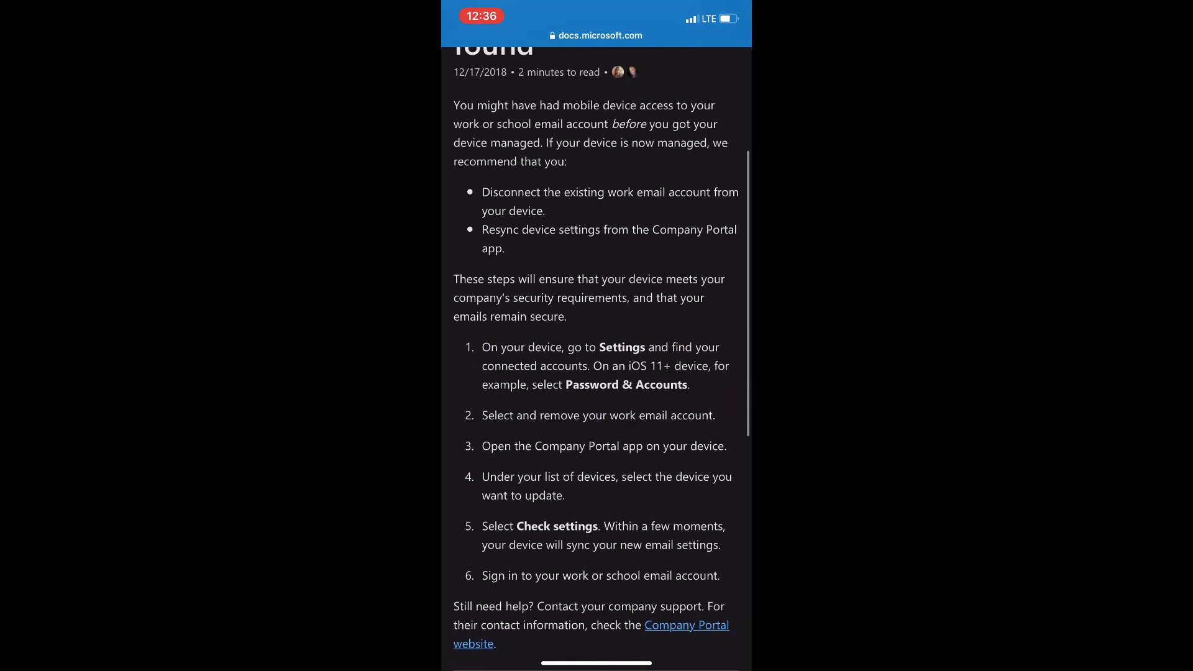
{"action": "scroll", "coordinate": [596, 348], "scroll_direction": "down", "scroll_amount": 3}
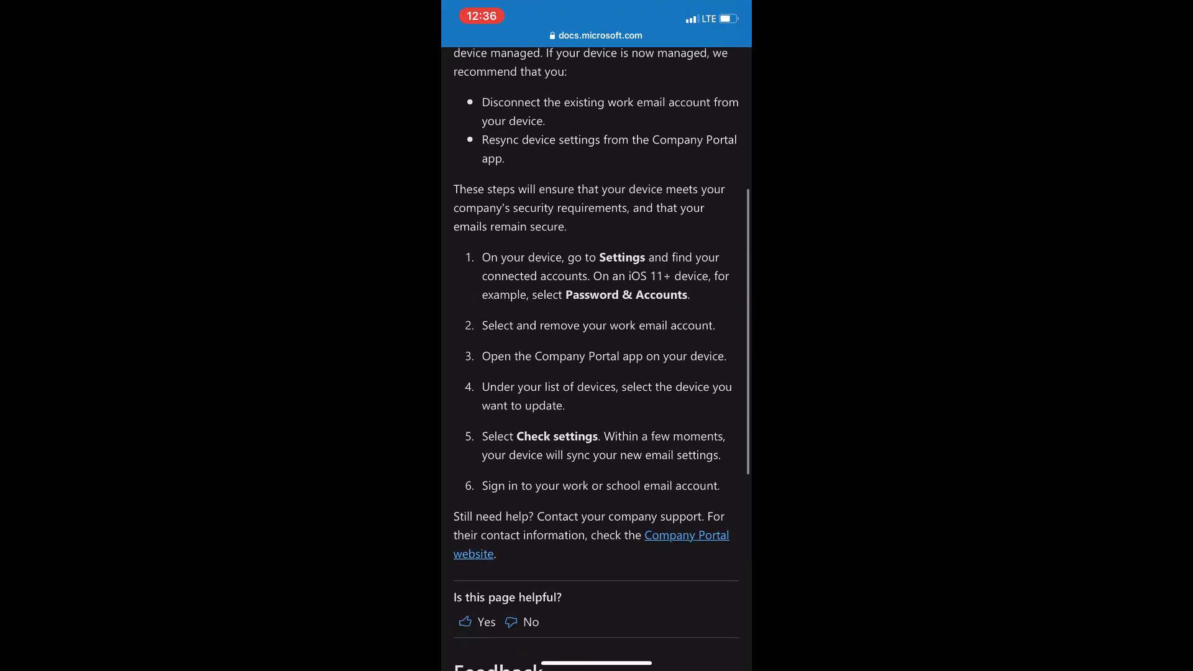
{"action": "scroll", "coordinate": [597, 348], "scroll_direction": "down", "scroll_amount": 4}
{"action": "scroll", "coordinate": [596, 348], "scroll_direction": "up", "scroll_amount": 20}
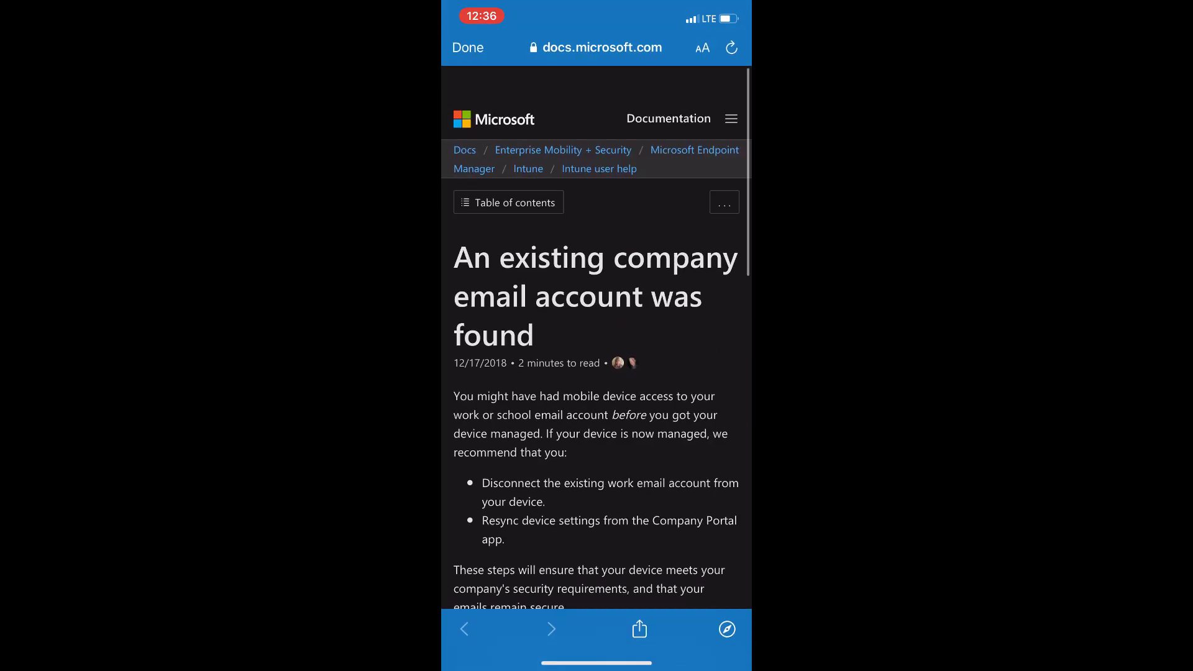
{"action": "left_click", "coordinate": [467, 47]}
Step: Recheck the device settings, finish setup, and allow Company Portal notifications
{"action": "left_click", "coordinate": [596, 638]}
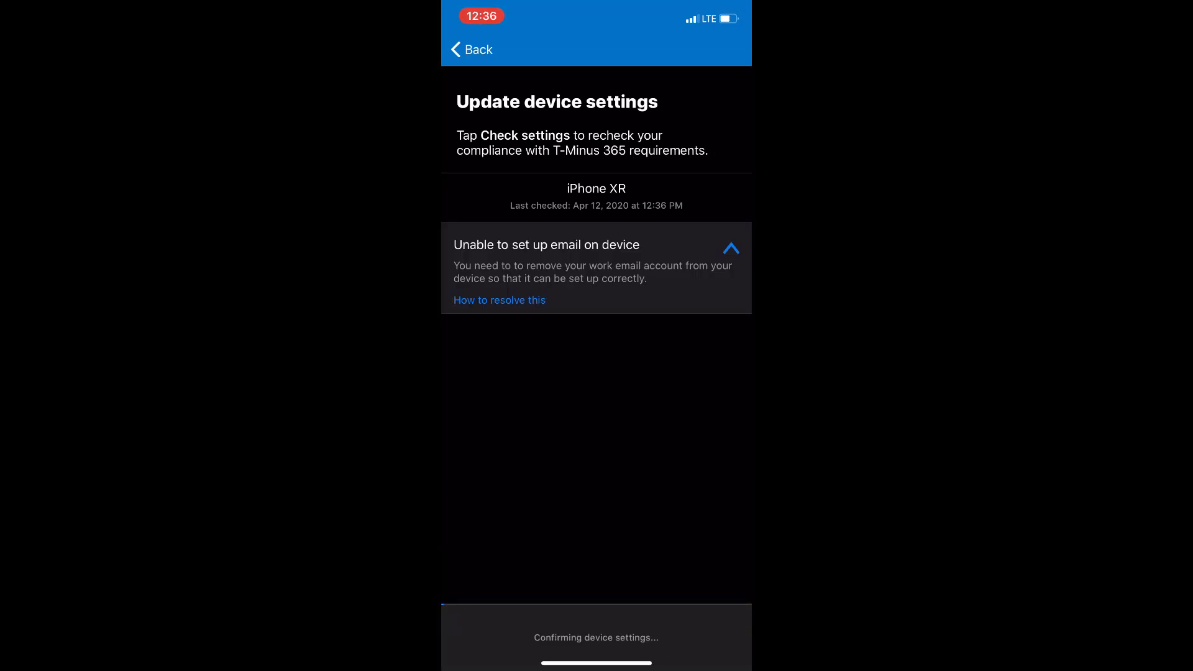
{"action": "left_click", "coordinate": [594, 604]}
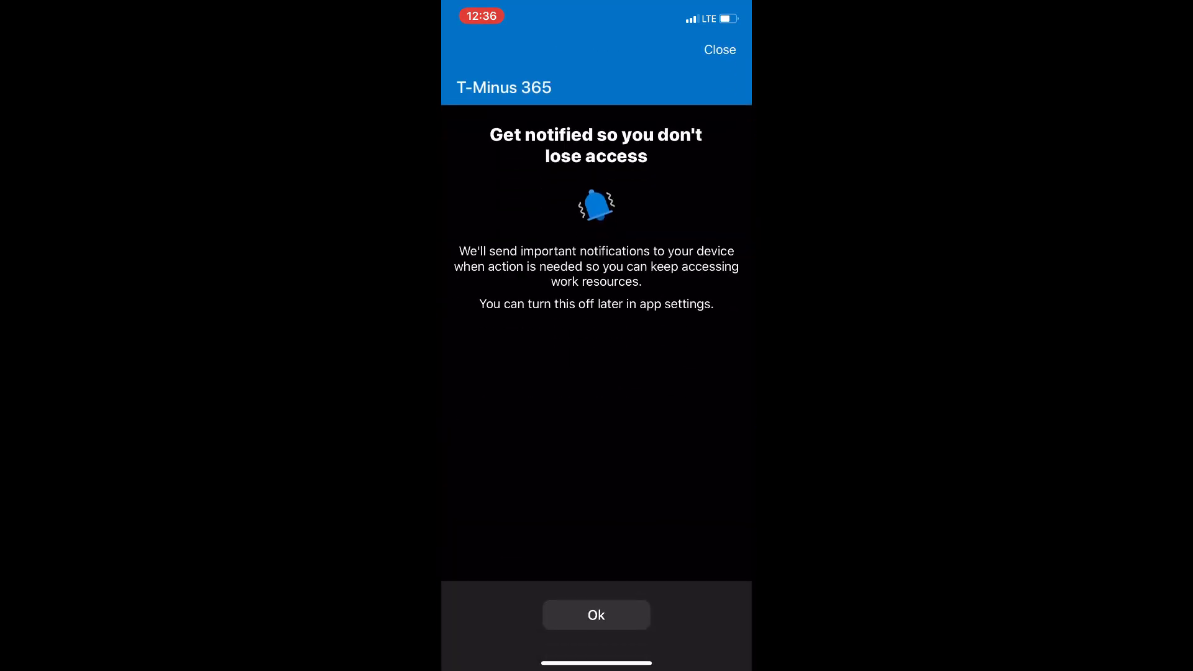
{"action": "left_click", "coordinate": [596, 615]}
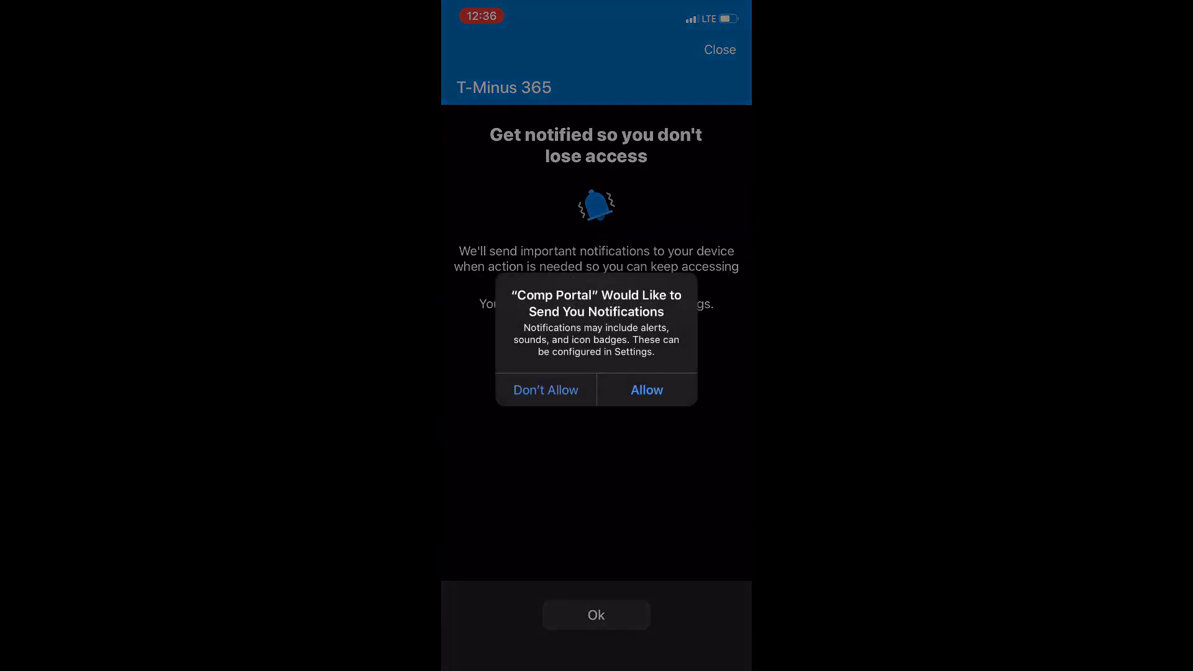
{"action": "left_click", "coordinate": [647, 390]}
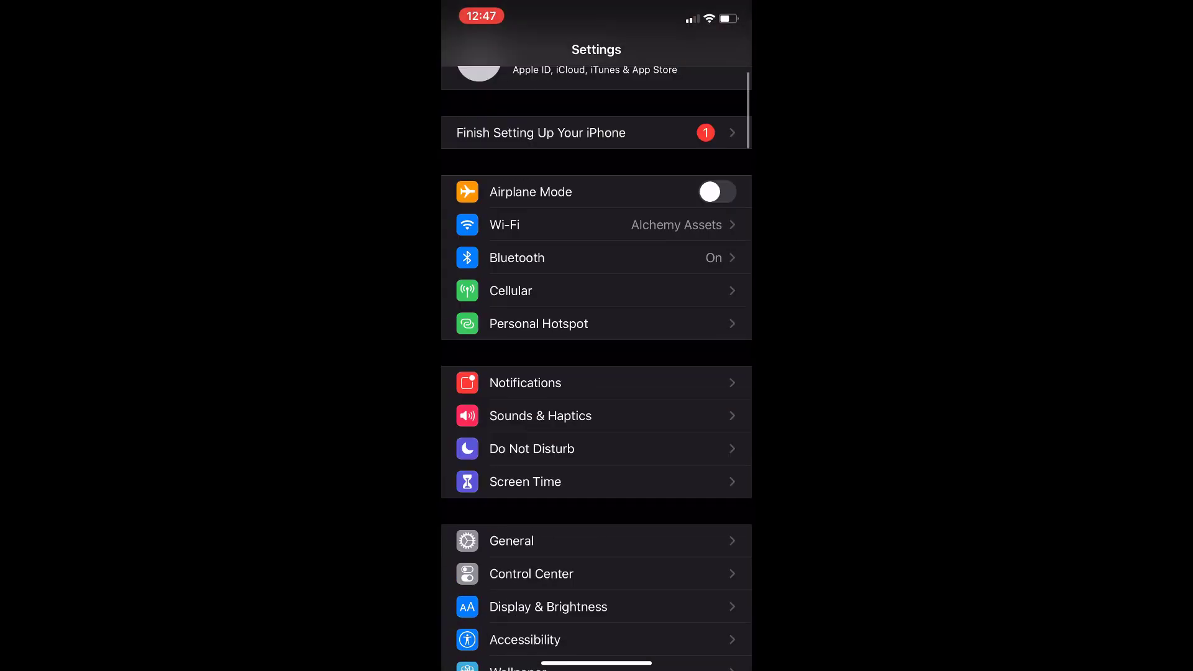
{"action": "scroll", "coordinate": [597, 336], "scroll_direction": "up", "scroll_amount": 2}
{"action": "scroll", "coordinate": [597, 336], "scroll_direction": "down", "scroll_amount": 6}
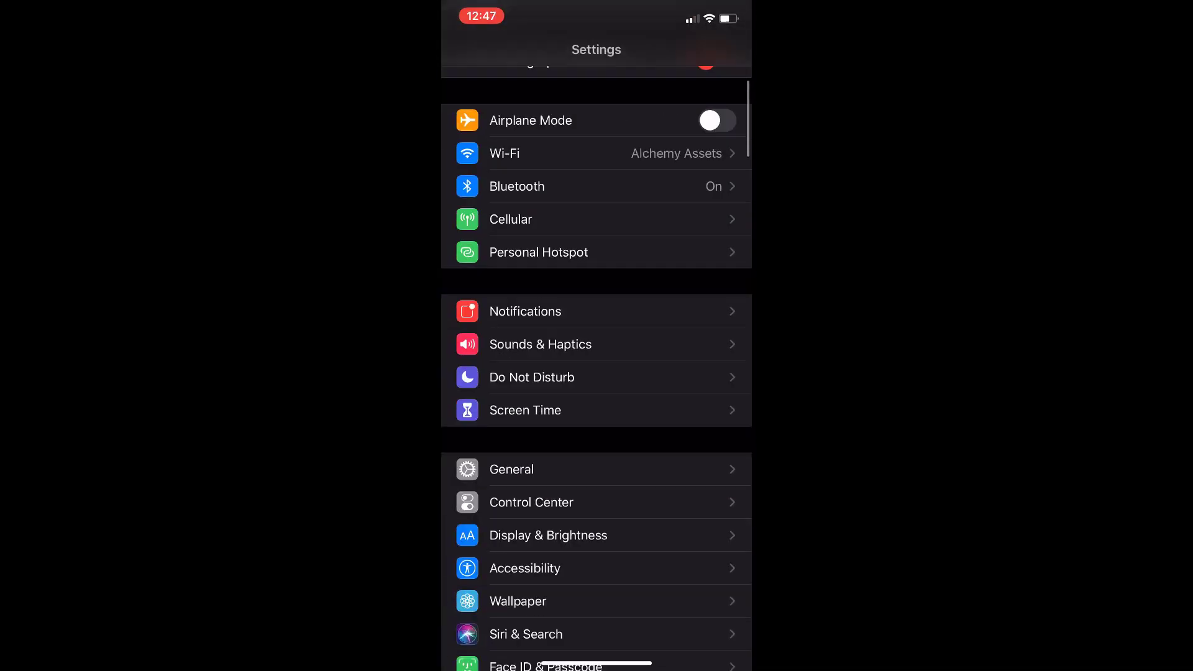
{"action": "scroll", "coordinate": [597, 336], "scroll_direction": "down", "scroll_amount": 3}
{"action": "left_click", "coordinate": [559, 301]}
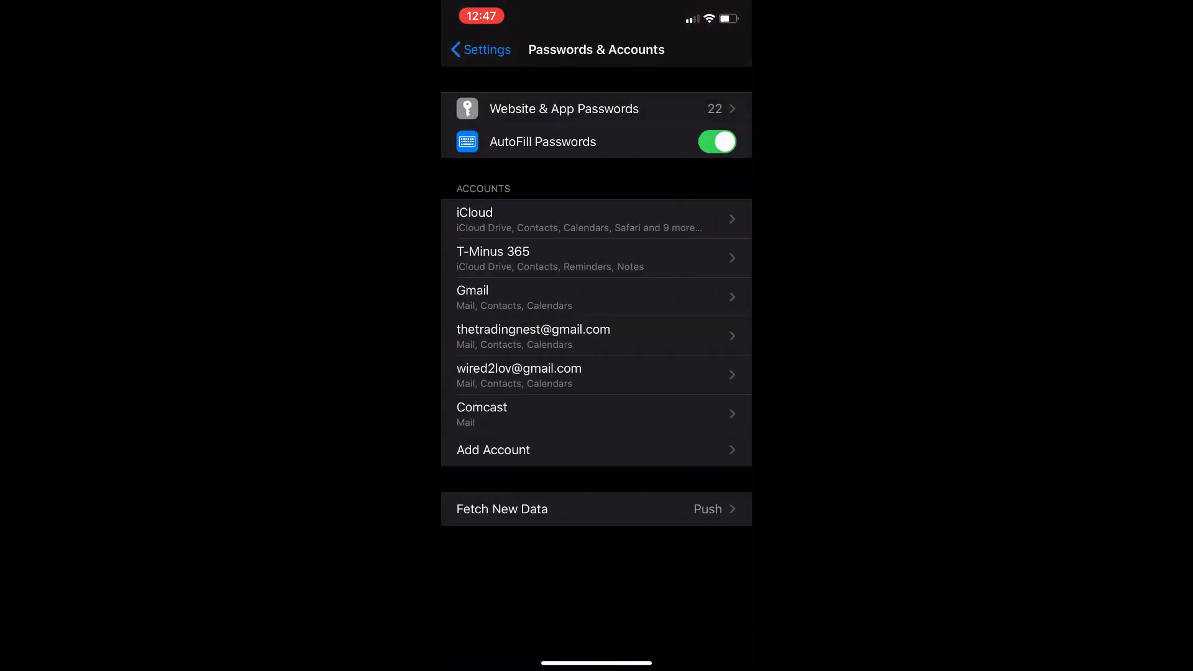
{"action": "scroll", "coordinate": [596, 336], "scroll_direction": "up", "scroll_amount": 1}
{"action": "left_click", "coordinate": [493, 258]}
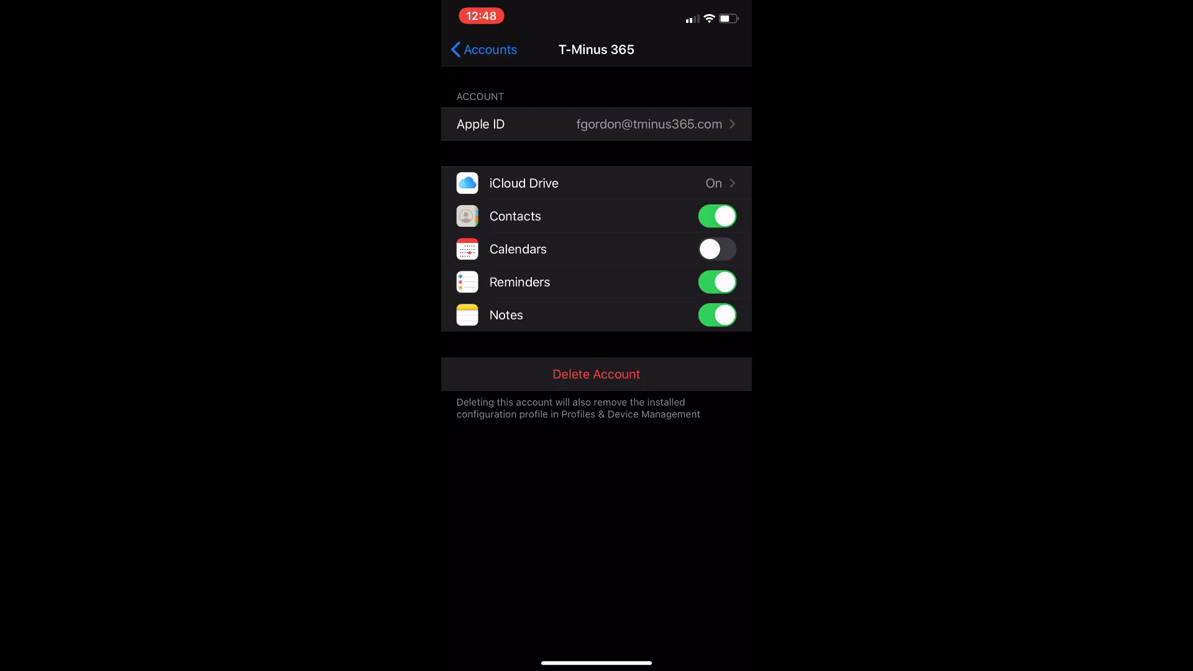
{"action": "mouse_move", "coordinate": [444, 335]}
{"action": "left_mouse_down"}
{"action": "mouse_move", "coordinate": [466, 336]}
{"action": "mouse_move", "coordinate": [453, 335]}
{"action": "left_mouse_up"}
{"action": "left_click", "coordinate": [484, 49]}
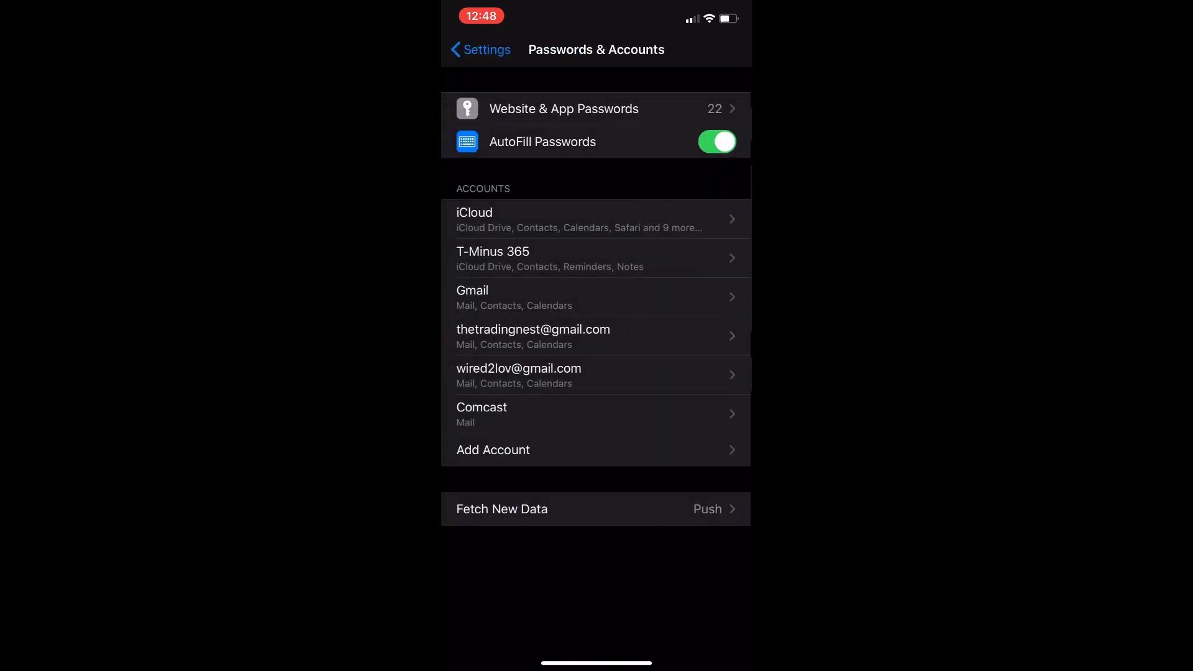
{"action": "left_click", "coordinate": [485, 49]}
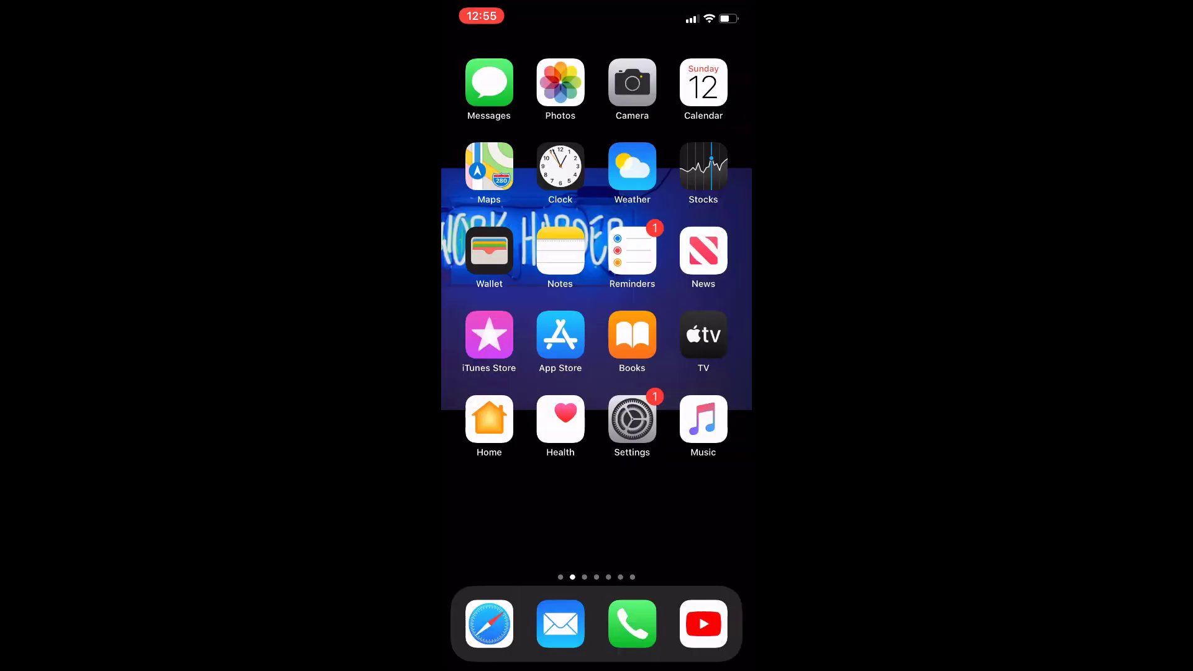
Step: Open this iPhone's device details page in Company Portal
{"action": "left_click_drag", "start_coordinate": [684, 336], "coordinate": [498, 335]}
{"action": "left_click", "coordinate": [489, 166]}
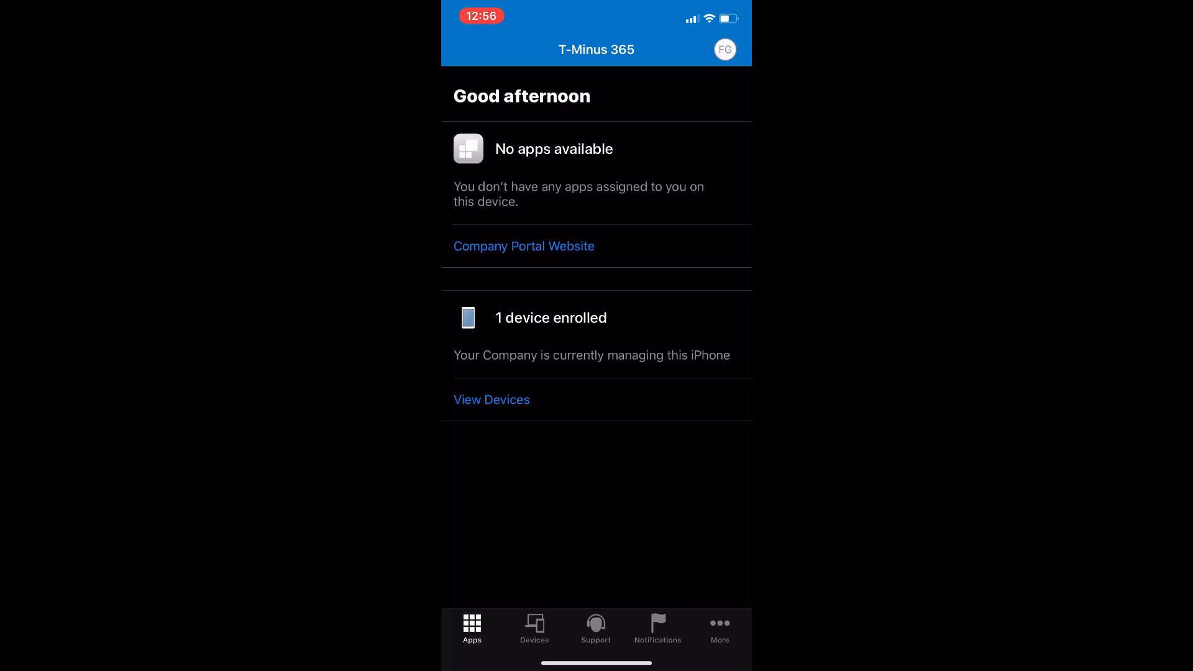
{"action": "left_click", "coordinate": [720, 628]}
{"action": "left_click", "coordinate": [534, 627]}
{"action": "scroll", "coordinate": [596, 373], "scroll_direction": "down", "scroll_amount": 3}
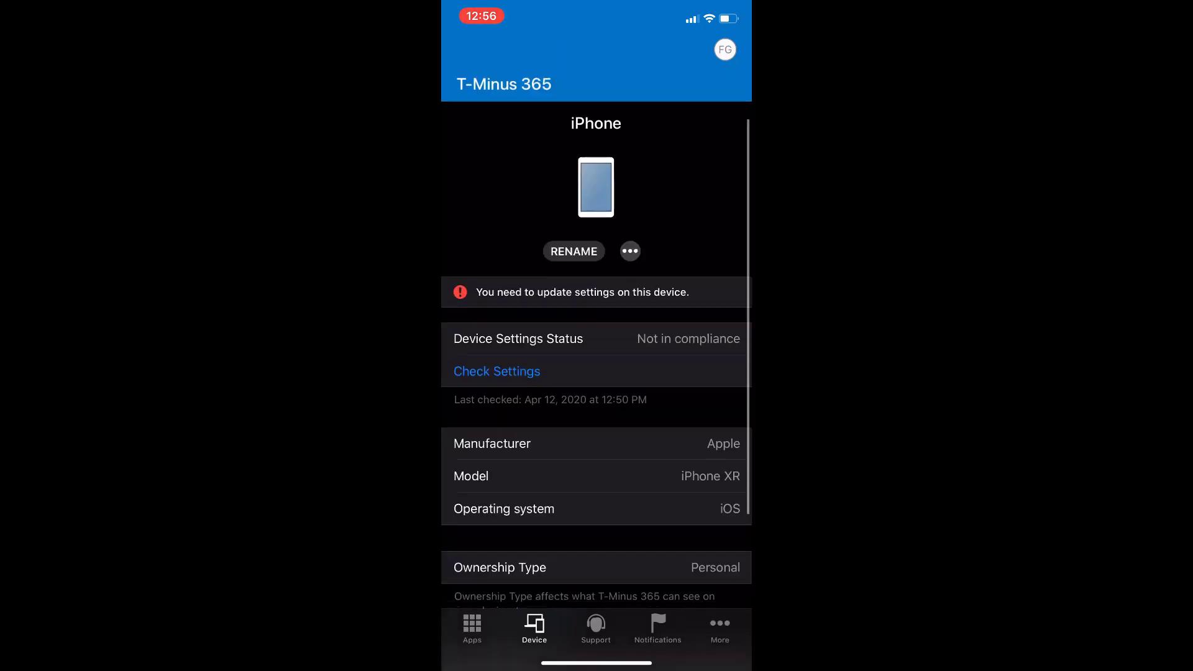
{"action": "scroll", "coordinate": [597, 373], "scroll_direction": "down", "scroll_amount": 2}
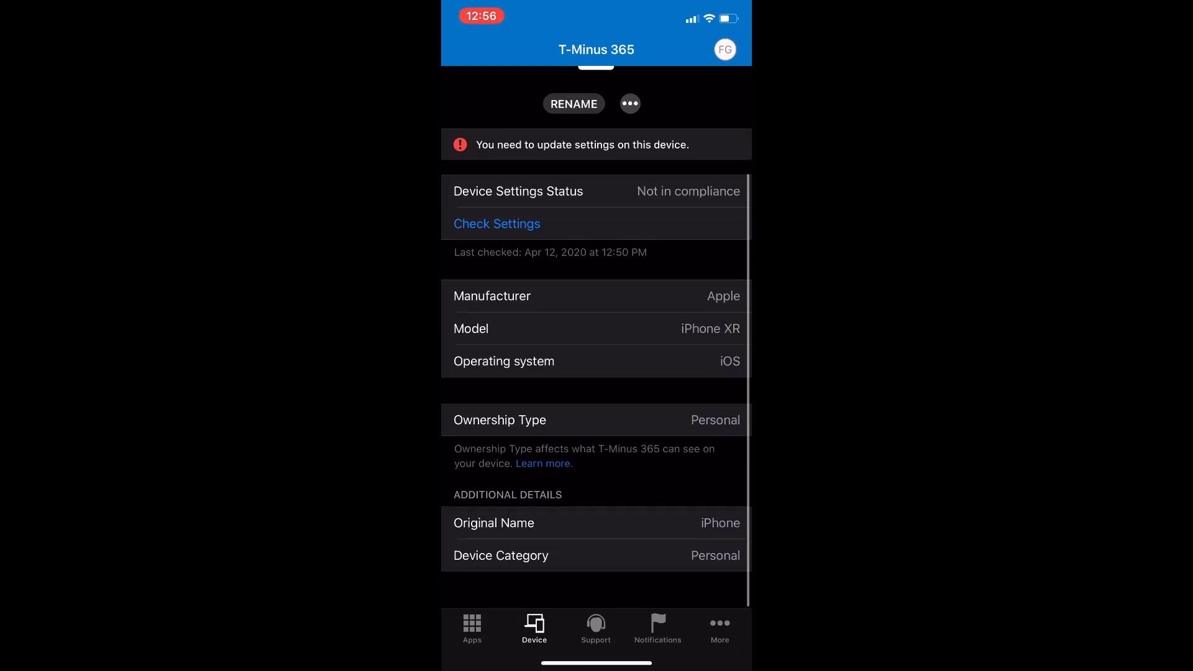
{"action": "scroll", "coordinate": [597, 373], "scroll_direction": "up", "scroll_amount": 3}
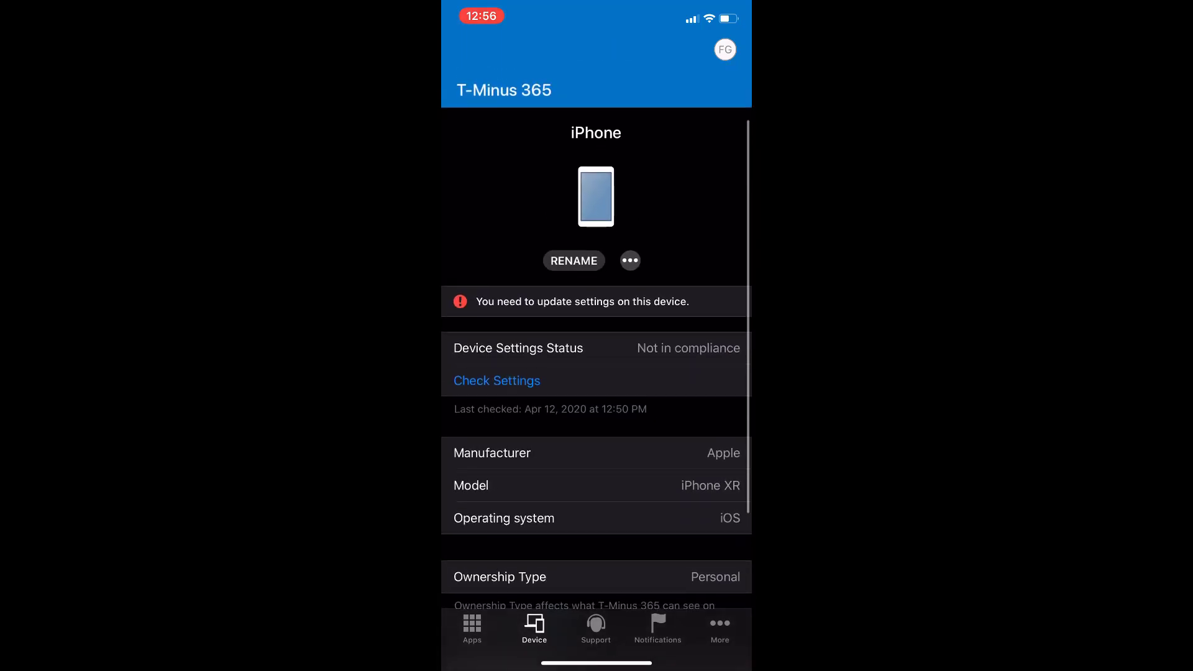
Step: Remove the iPhone from management through the device's ••• menu
{"action": "left_click", "coordinate": [630, 258]}
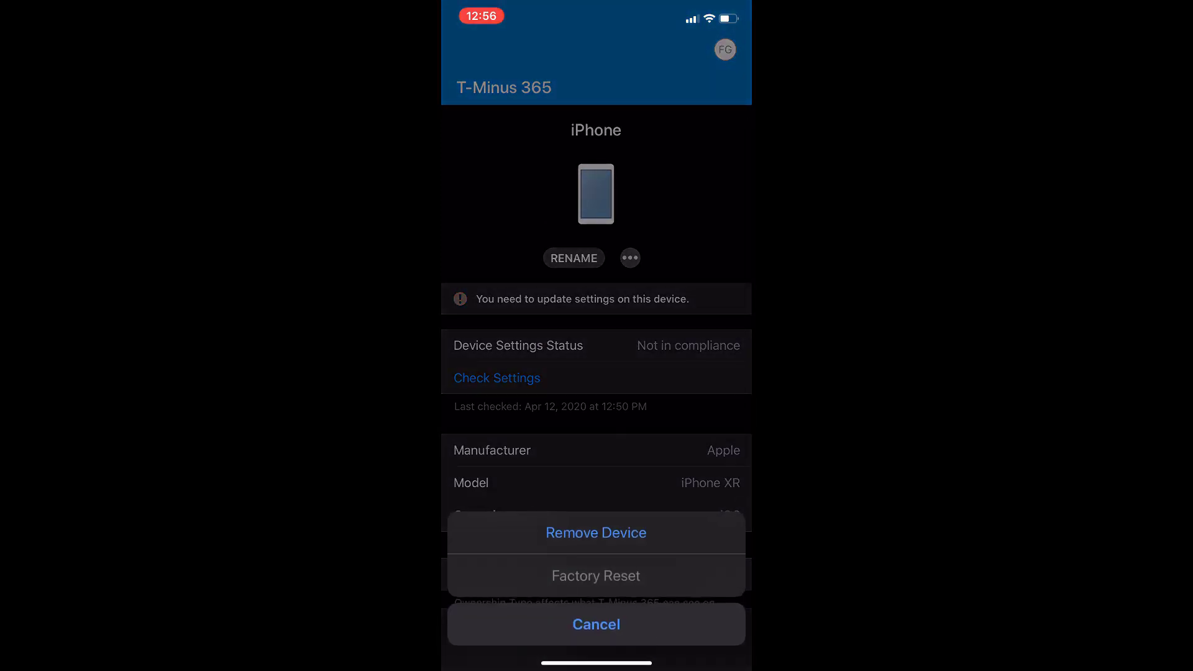
{"action": "left_click", "coordinate": [596, 533]}
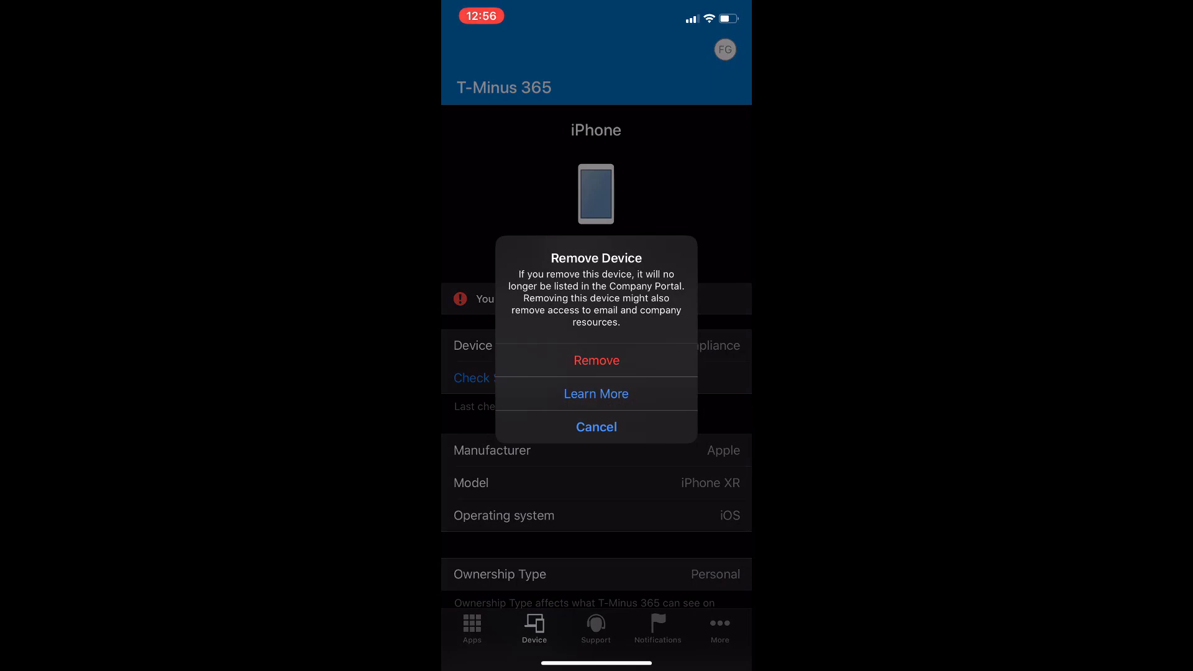
{"action": "left_click", "coordinate": [596, 361]}
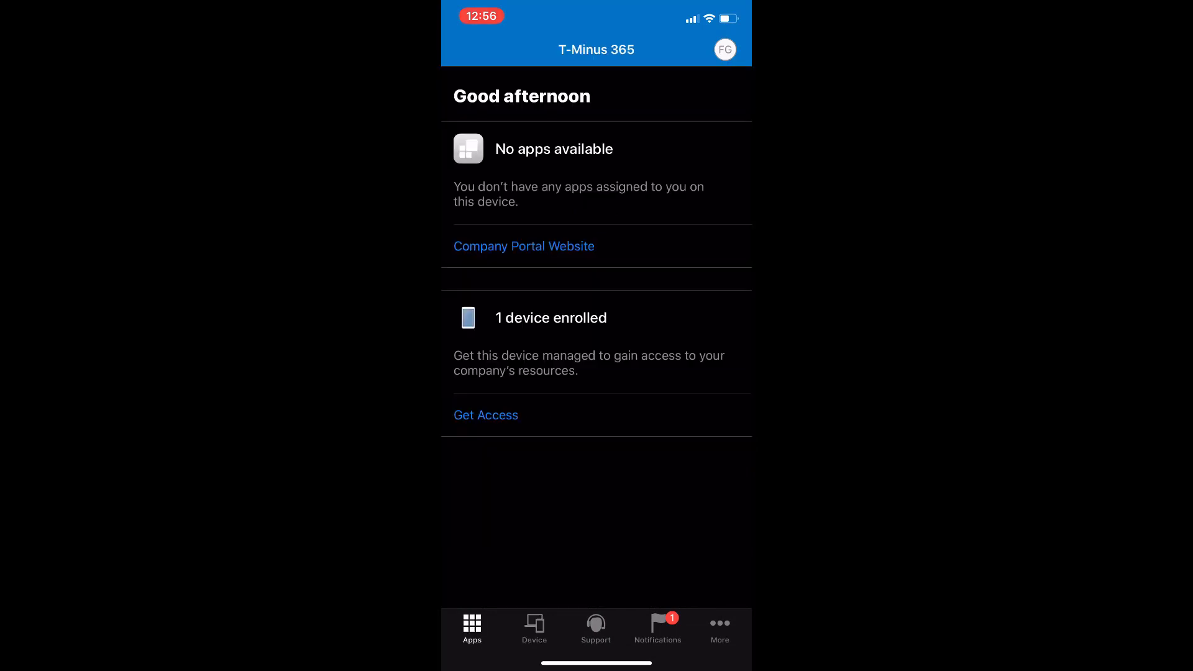
Step: Check notifications and confirm the T-Minus 365 account is gone from Passwords & Accounts
{"action": "left_click", "coordinate": [657, 627]}
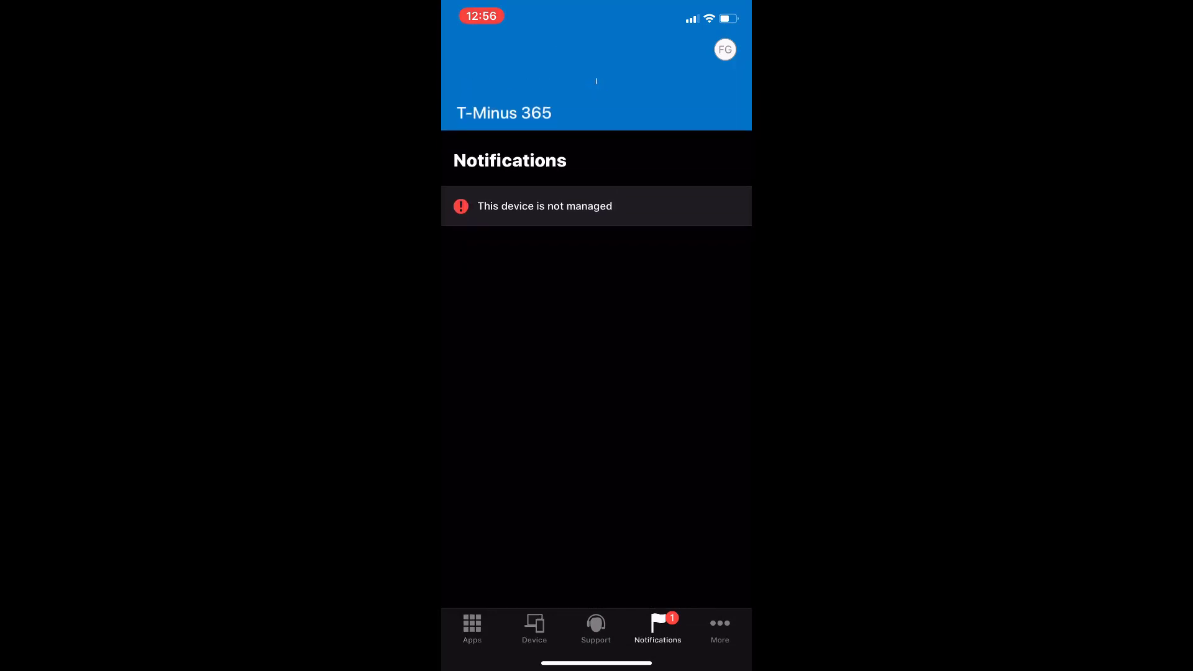
{"action": "left_click", "coordinate": [555, 253]}
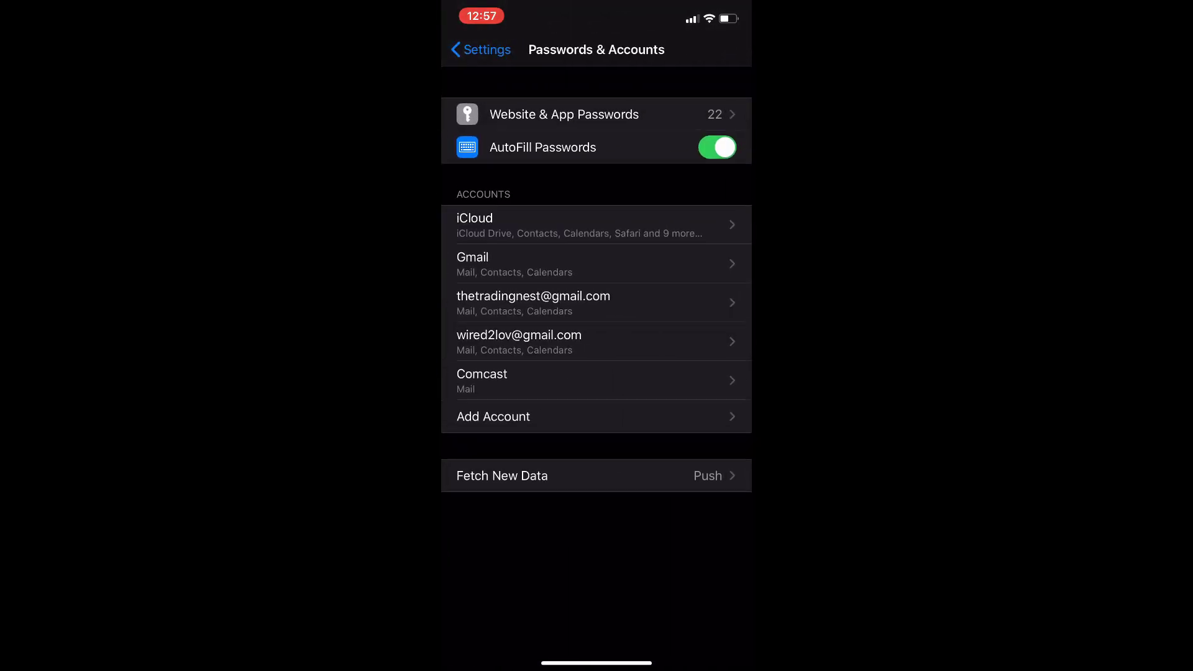
{"action": "scroll", "coordinate": [597, 297], "scroll_direction": "up", "scroll_amount": 1}
{"action": "scroll", "coordinate": [596, 297], "scroll_direction": "up", "scroll_amount": 1}
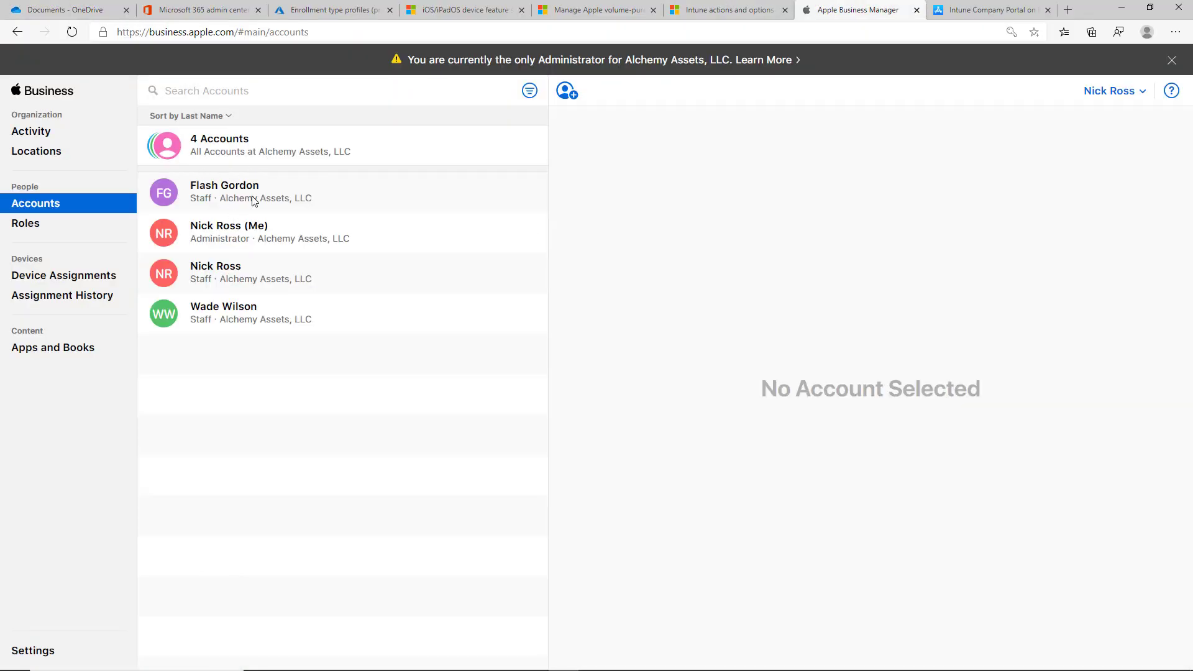
Step: Open the staff user's account and select its Source, Microsoft Azure Active Directory
{"action": "left_click", "coordinate": [236, 190]}
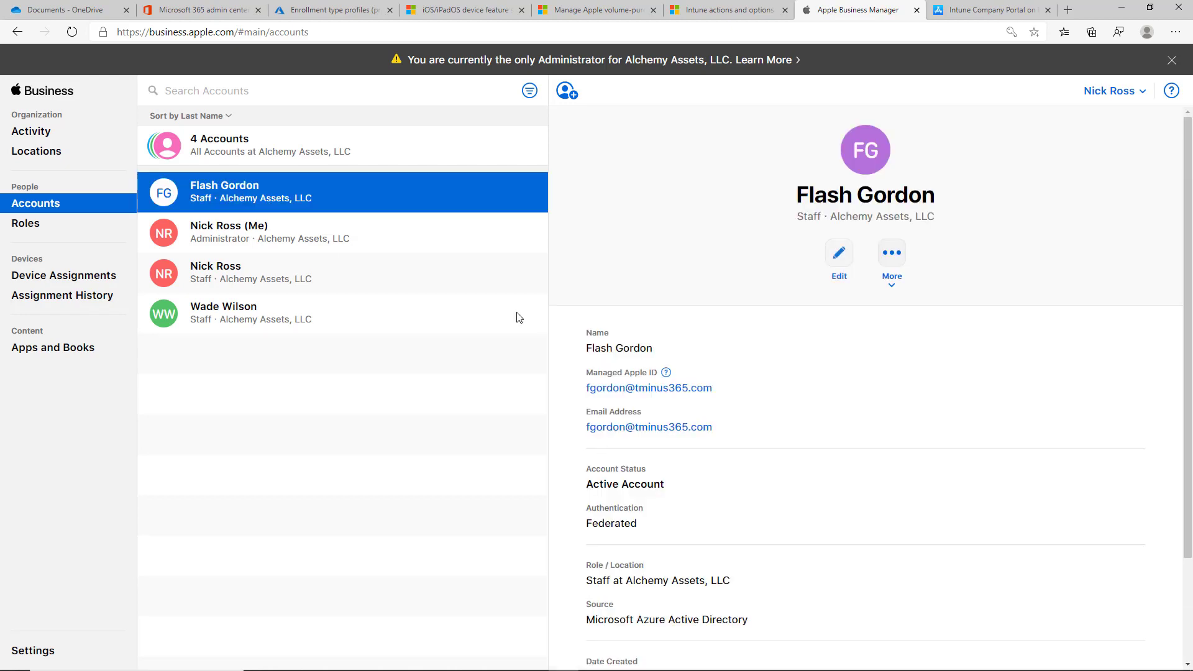
{"action": "scroll", "coordinate": [735, 435], "scroll_direction": "down", "scroll_amount": 1}
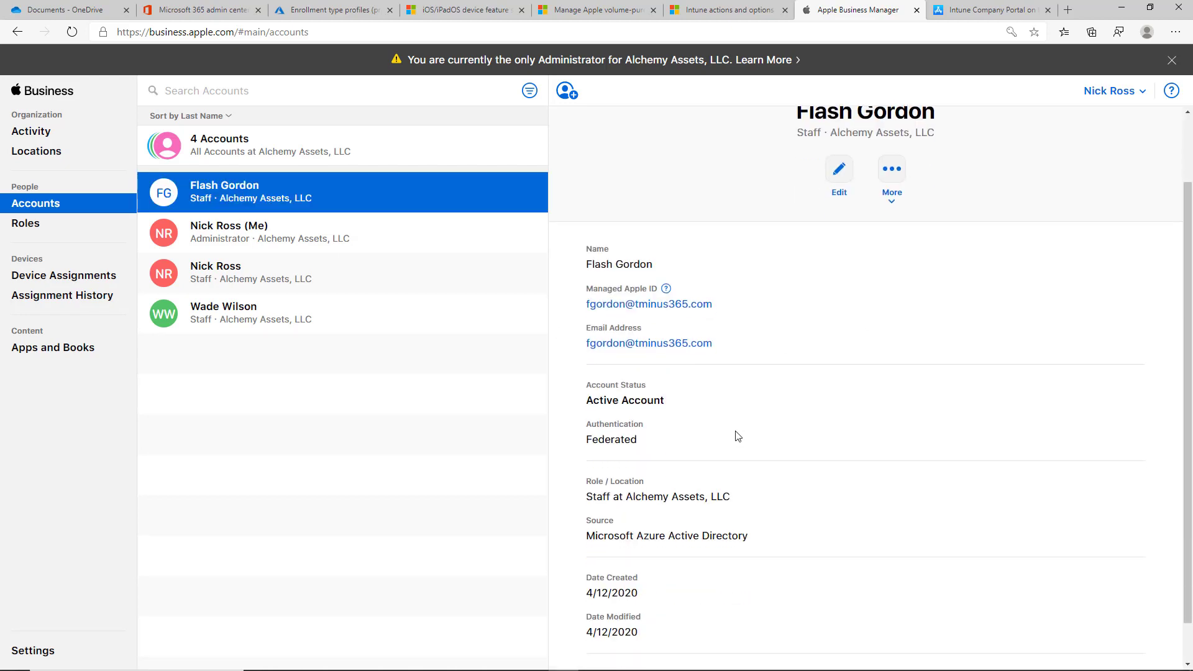
{"action": "left_click_drag", "start_coordinate": [577, 437], "coordinate": [676, 437]}
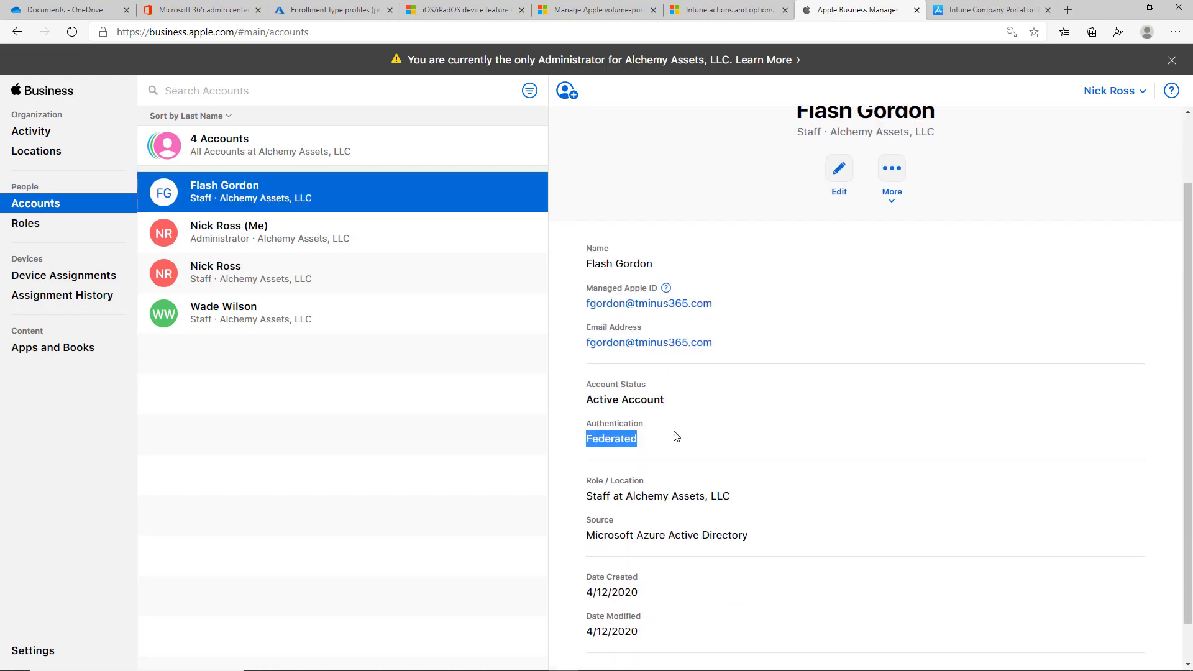
{"action": "triple_click", "coordinate": [631, 541]}
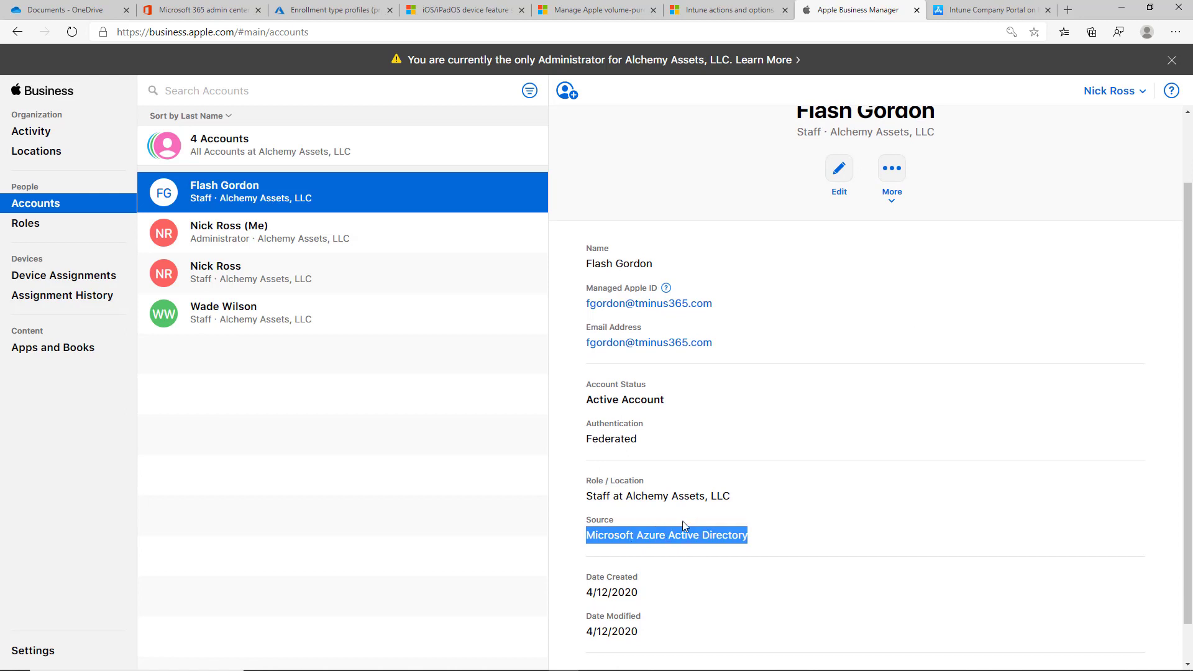